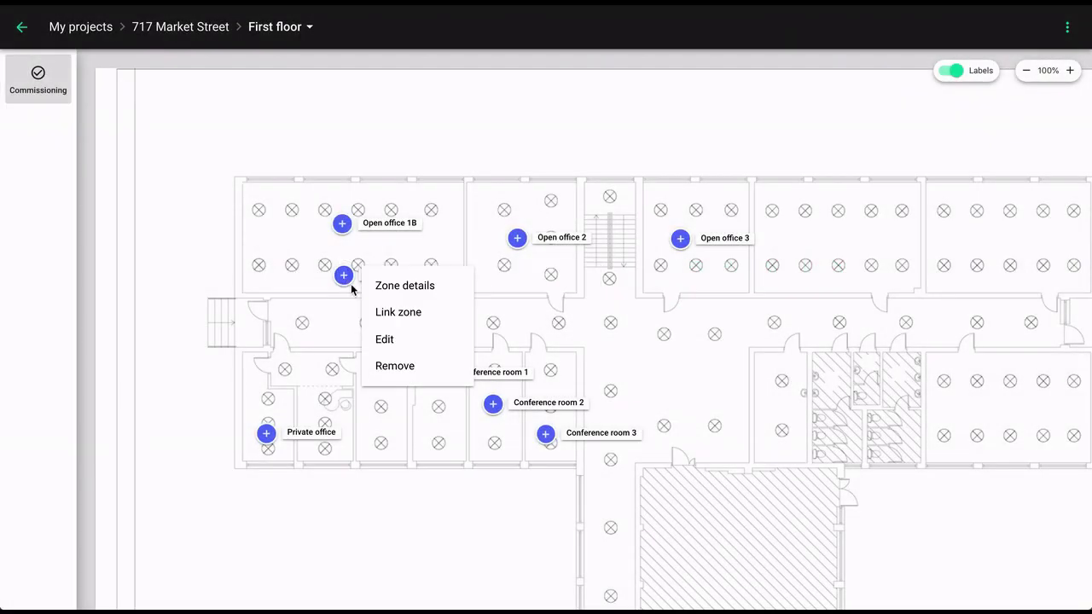
- Keep the P2 Open office profile on zone Open office 1A, save it, and reopen the zone
left_click(384, 339)
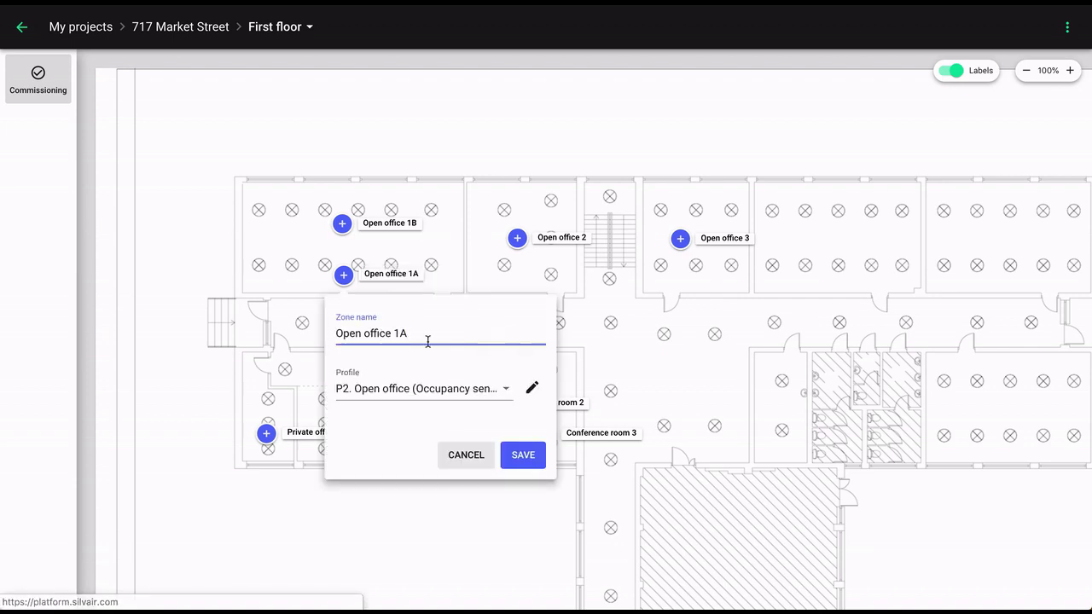
left_click(500, 388)
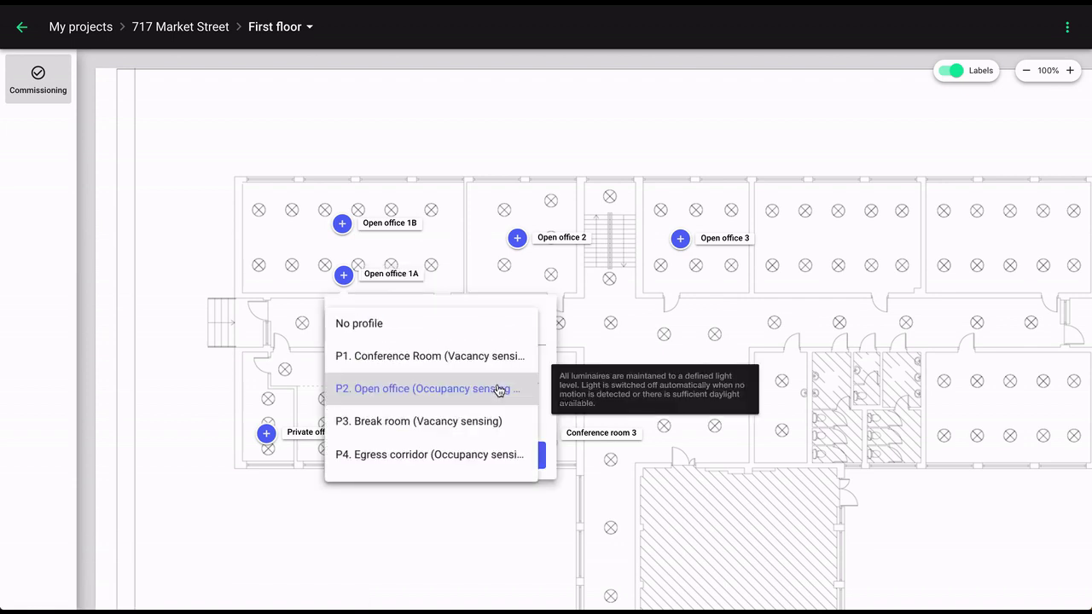
scroll(499, 390, "down", 5)
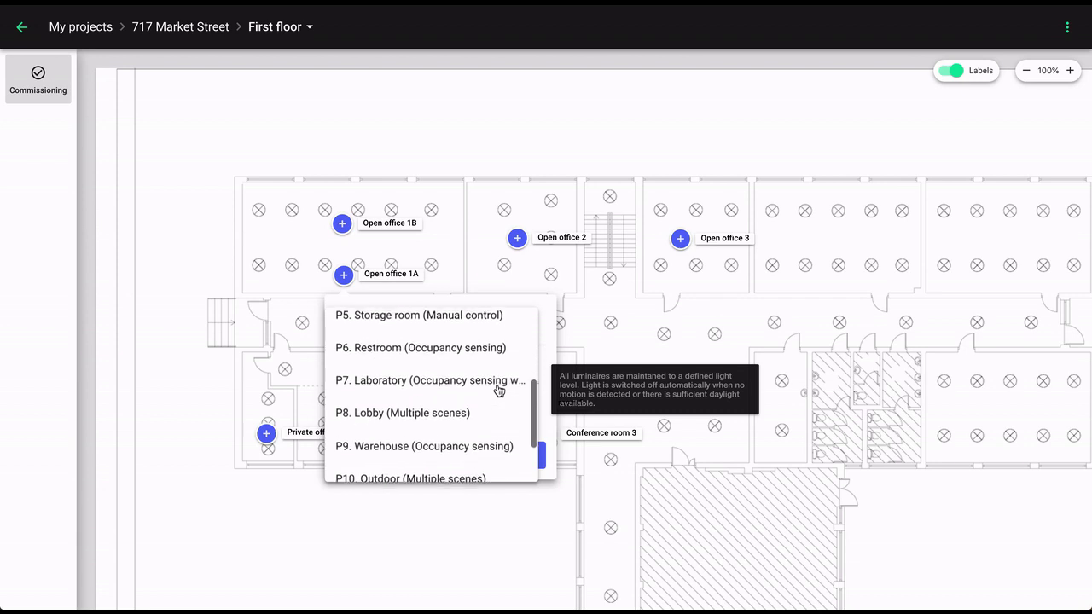
scroll(500, 390, "down", 1)
scroll(500, 390, "up", 4)
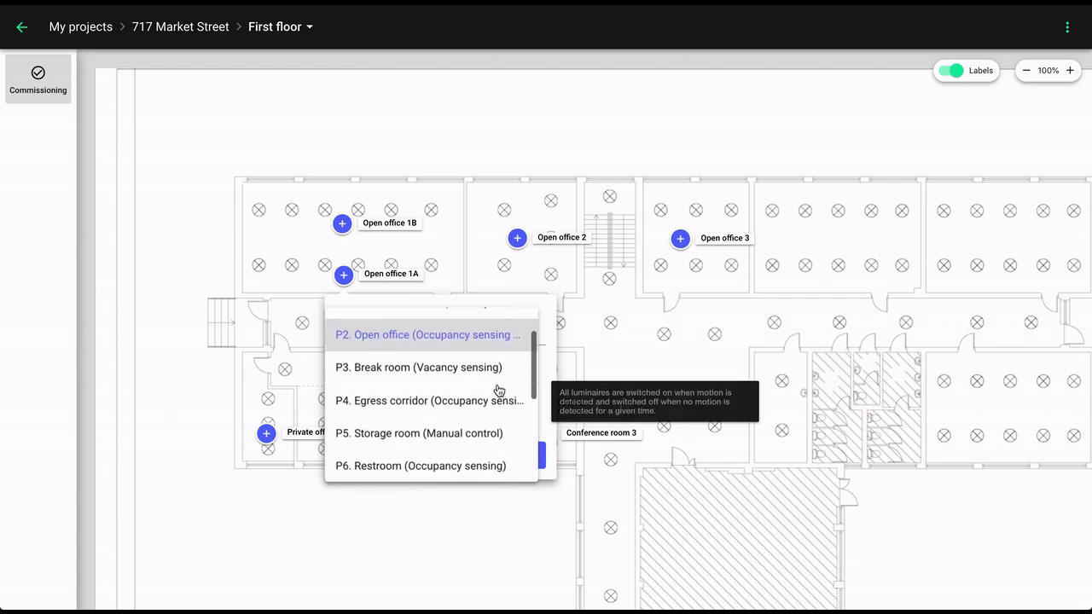
scroll(498, 389, "up", 1)
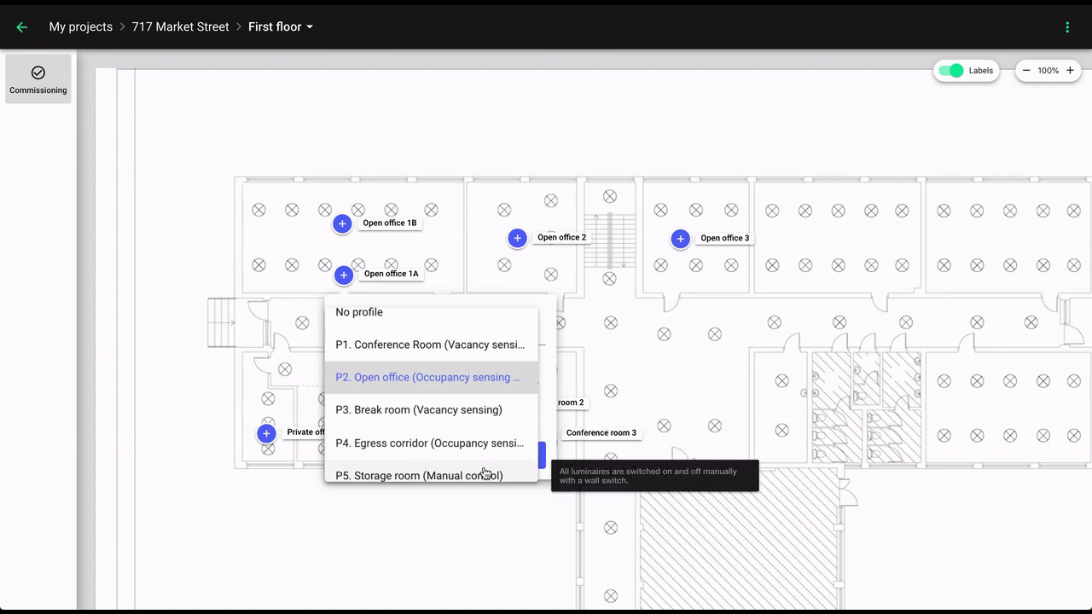
left_click(462, 383)
left_click(522, 456)
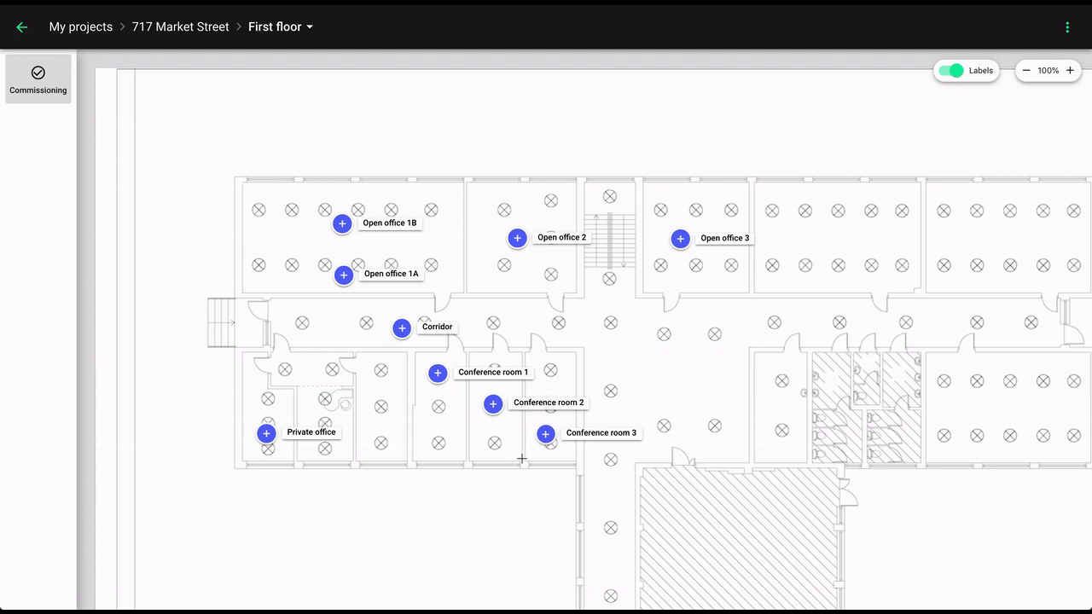
left_click(345, 281)
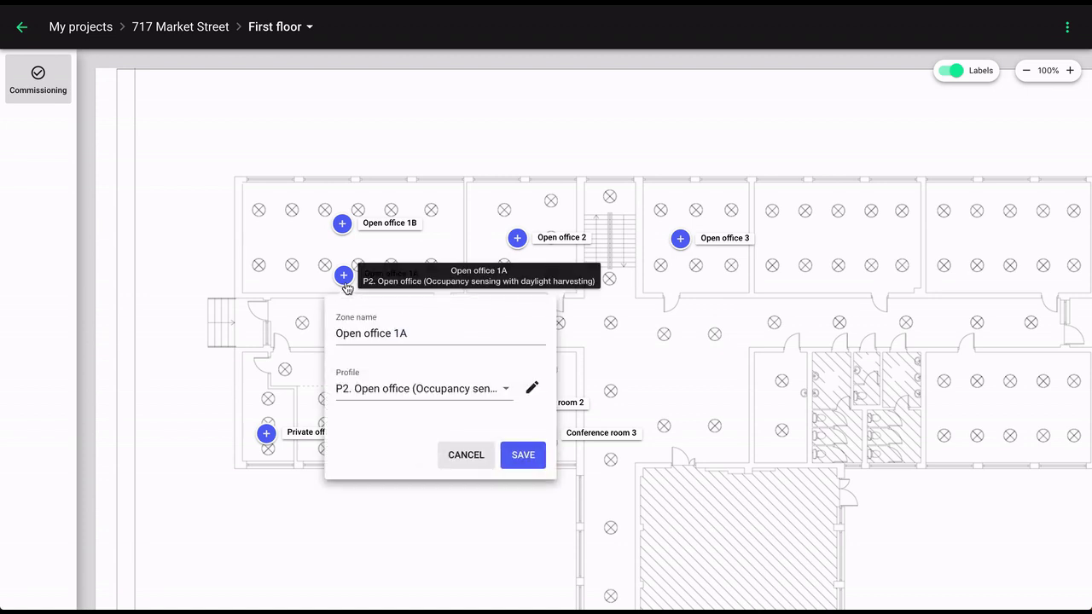
- Rename profile P2 to 'Open office - north side'
left_click(529, 388)
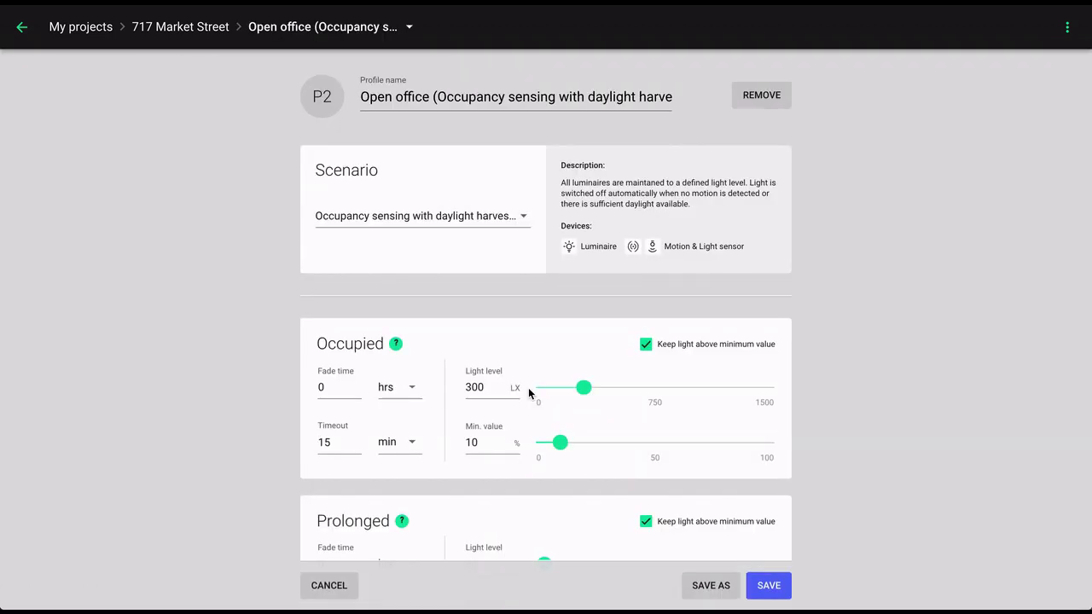
left_click(430, 98)
type("- north side")
- Keep occupancy sensing with daylight harvesting, set occupied level 681 lx and 21% minimum, and save
left_click(522, 216)
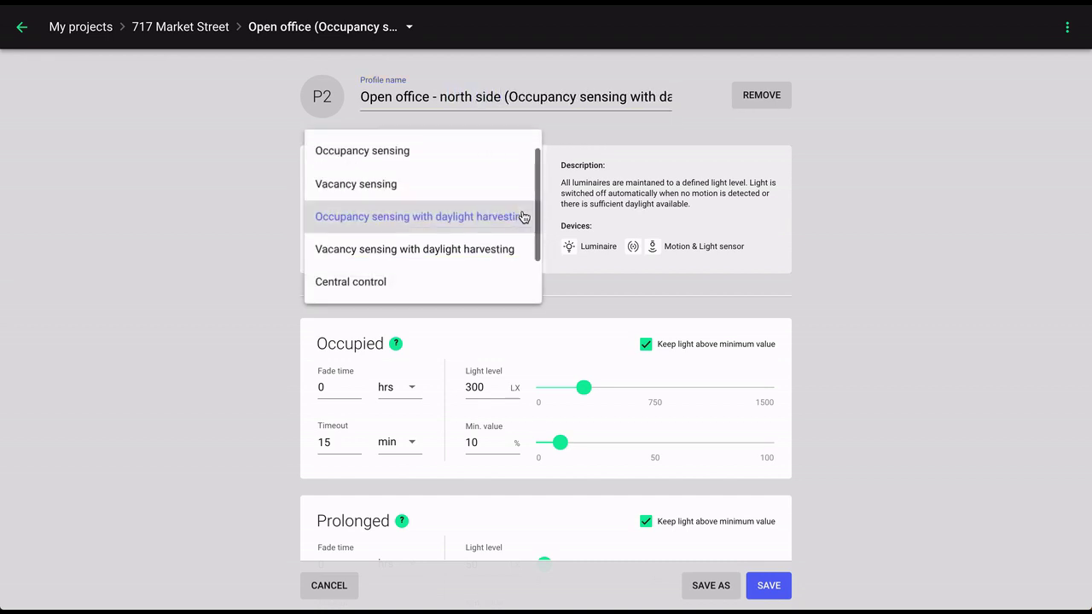
left_click(507, 217)
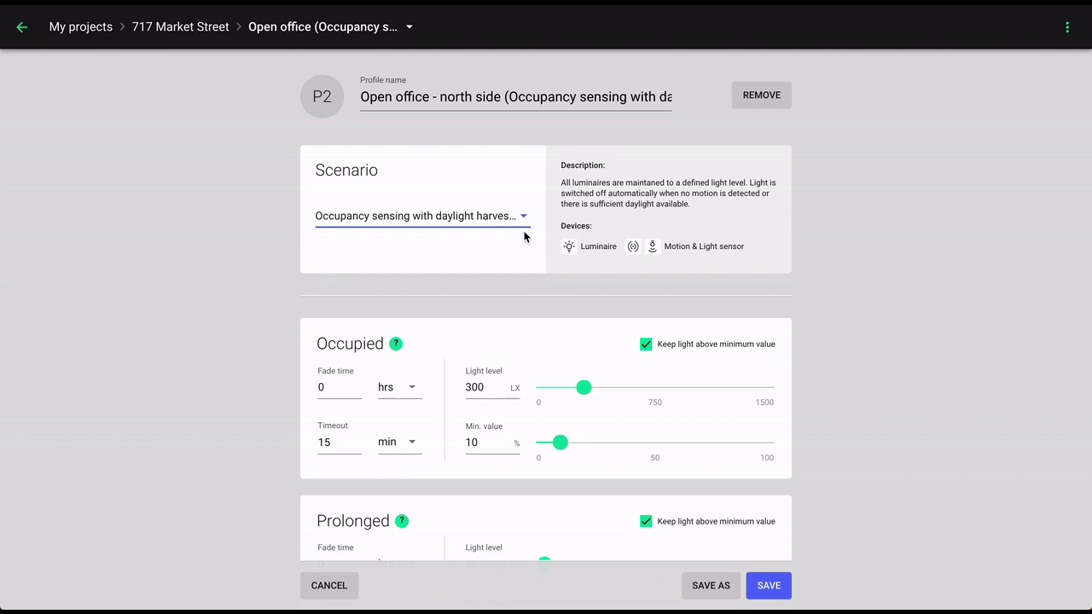
left_click_drag(584, 388, 645, 388)
left_click_drag(562, 445, 587, 446)
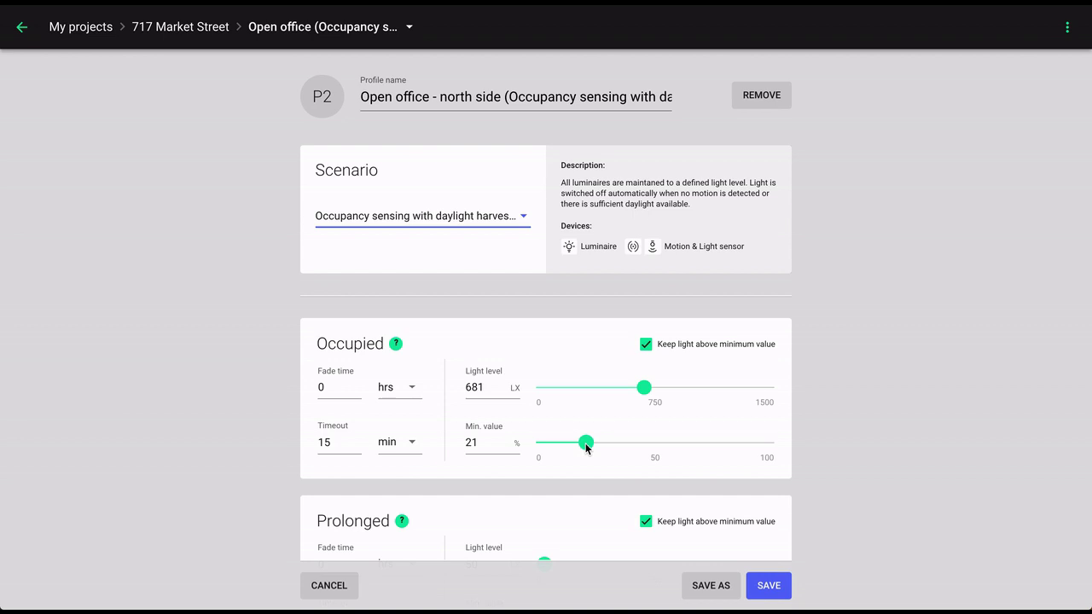
left_click(766, 588)
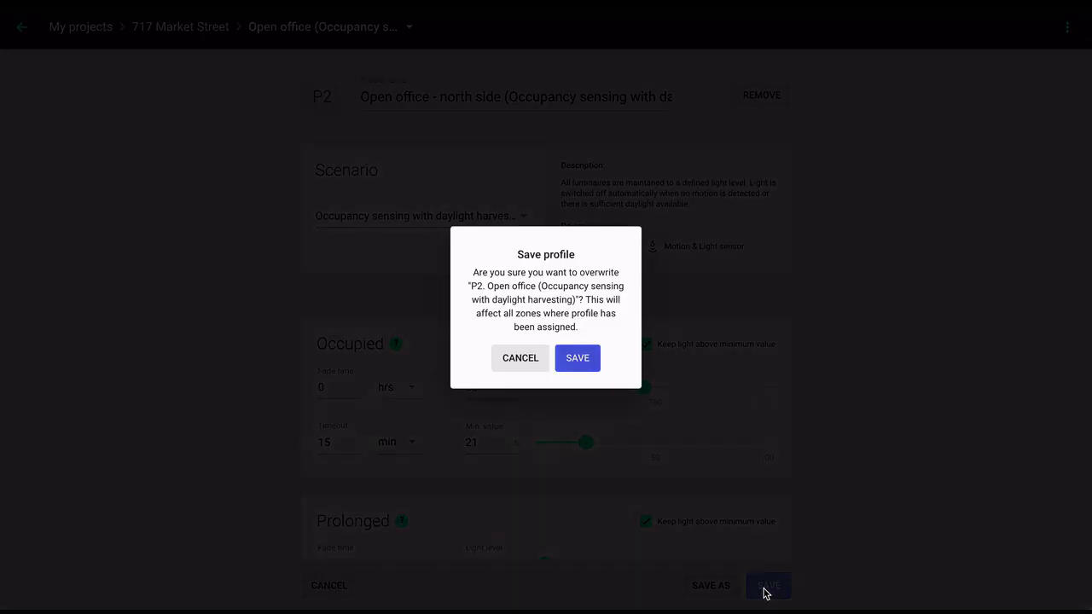
left_click(584, 360)
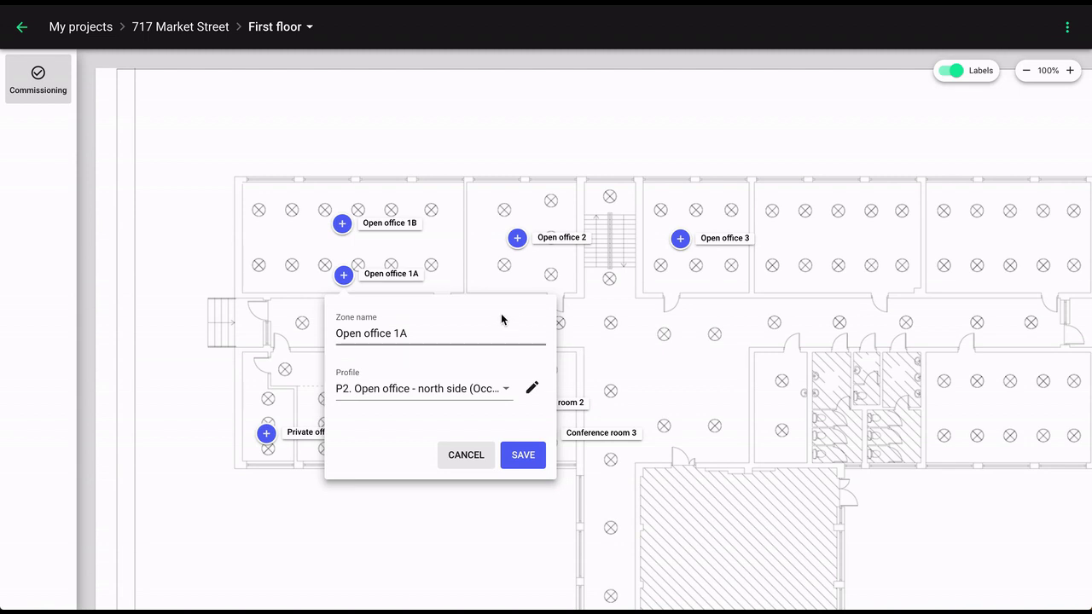
- Save Open office 2's profile as new P12 'Small open office - north side' and save the zone
left_click(458, 278)
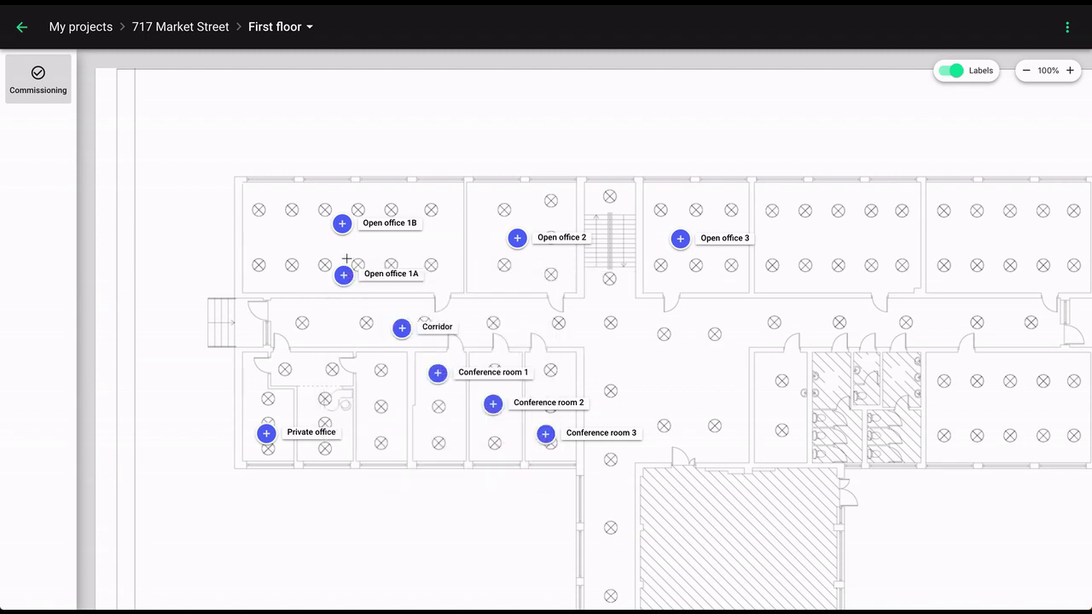
left_click(517, 242)
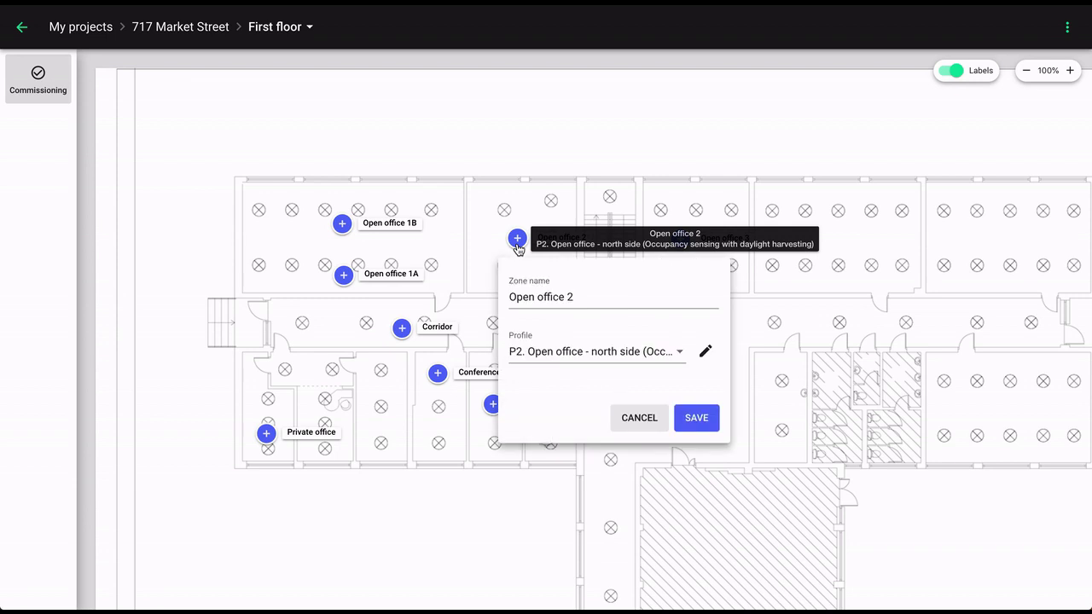
left_click(703, 353)
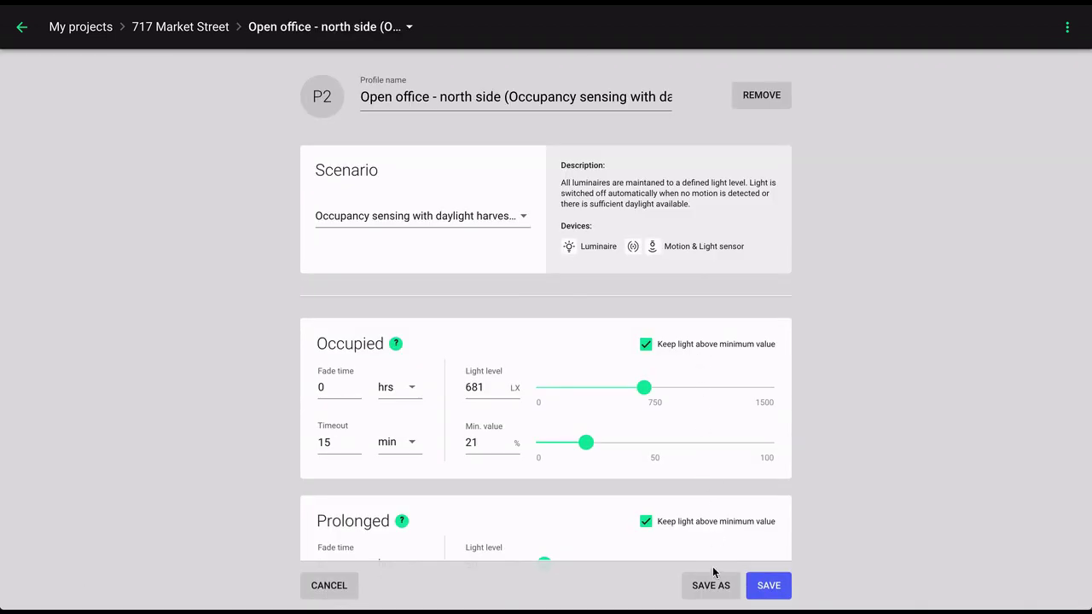
left_click(711, 586)
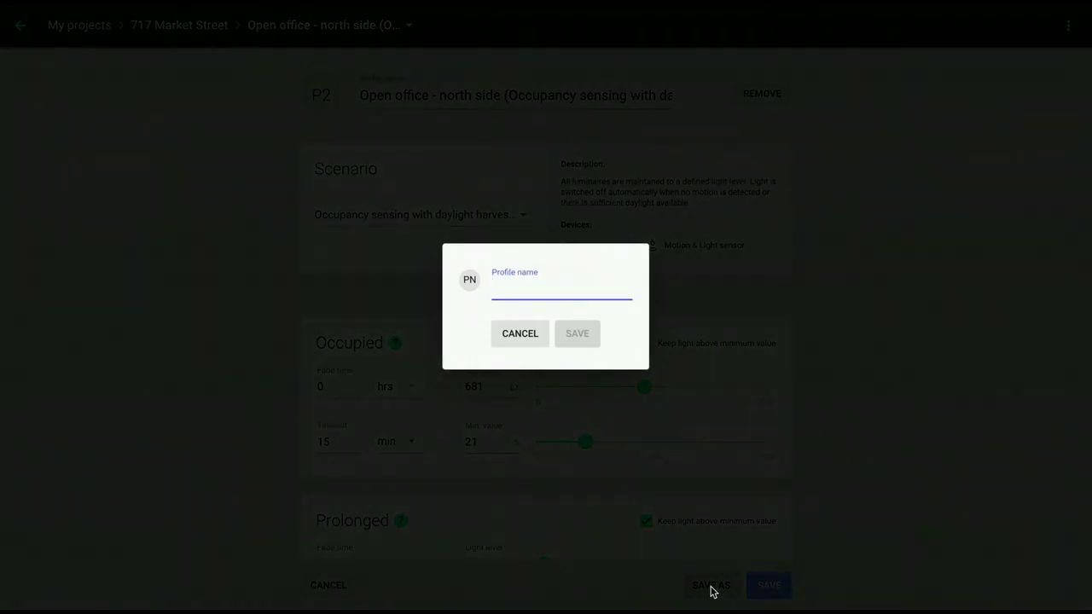
type("Small")
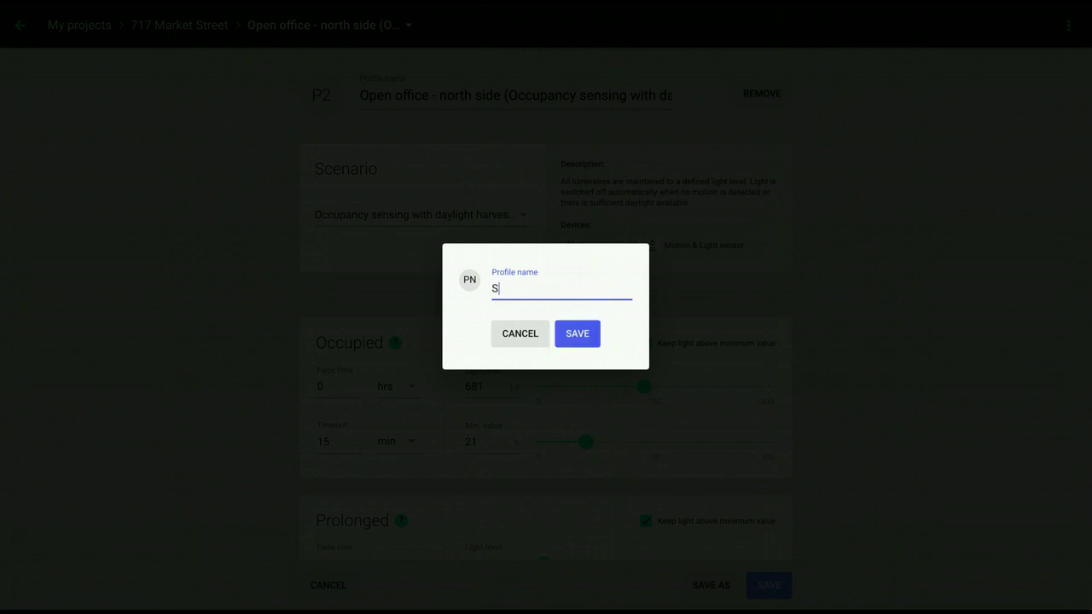
type(" open office - north side")
left_click(583, 333)
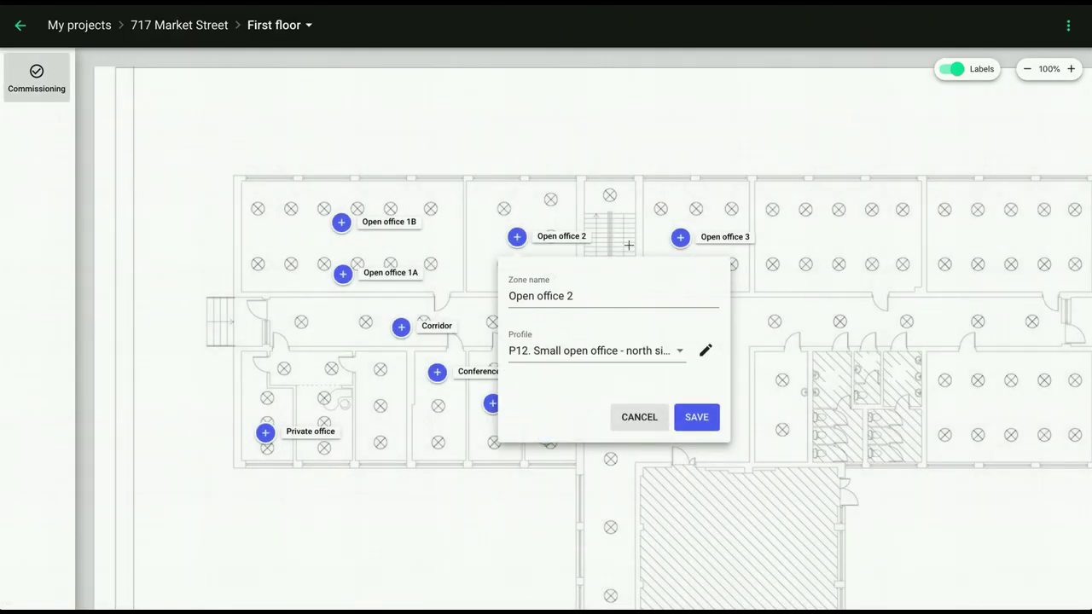
left_click(680, 242)
- Assign profile P12 Small open office to zone Open office 3 and save it
left_click(681, 241)
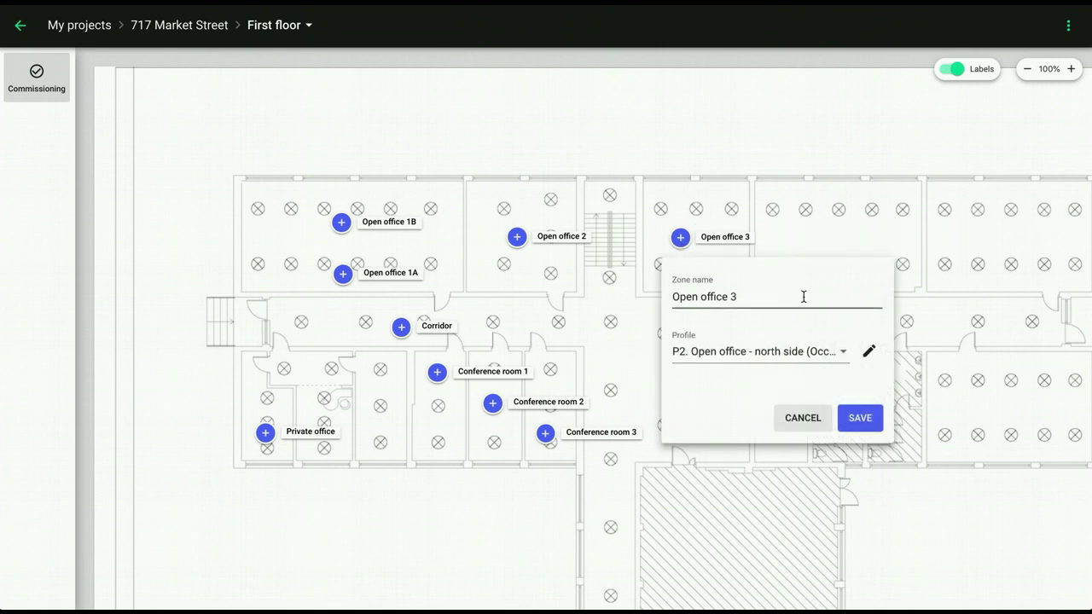
left_click(842, 353)
scroll(843, 356, "down", 1)
scroll(843, 357, "down", 4)
left_click(817, 396)
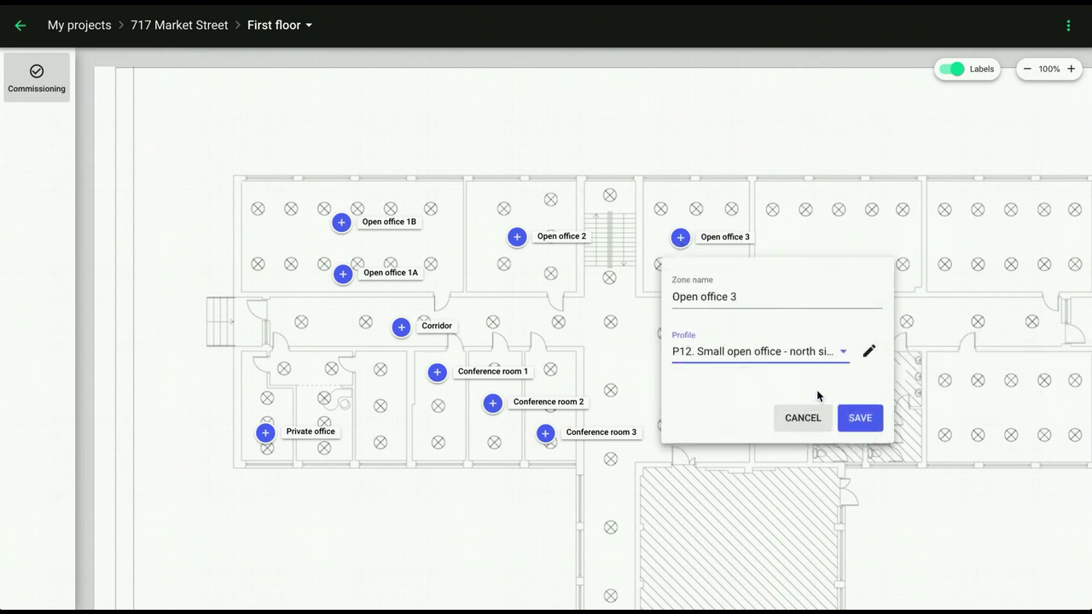
left_click(857, 416)
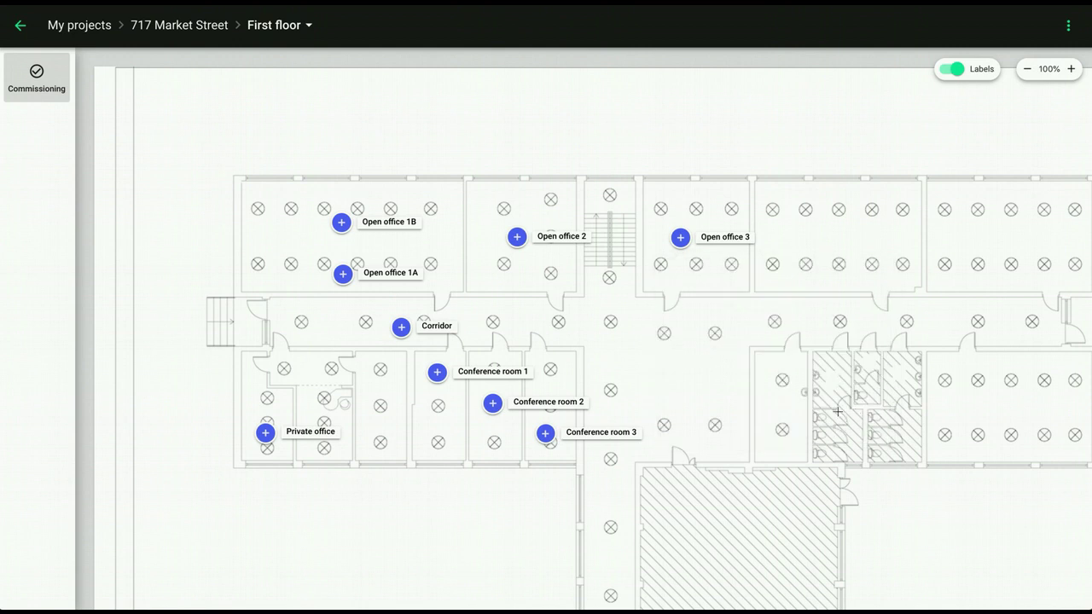
- From Open office 3, create a new profile 'Break out area' using Occupancy sensing with daylight harvesting
left_click(682, 242)
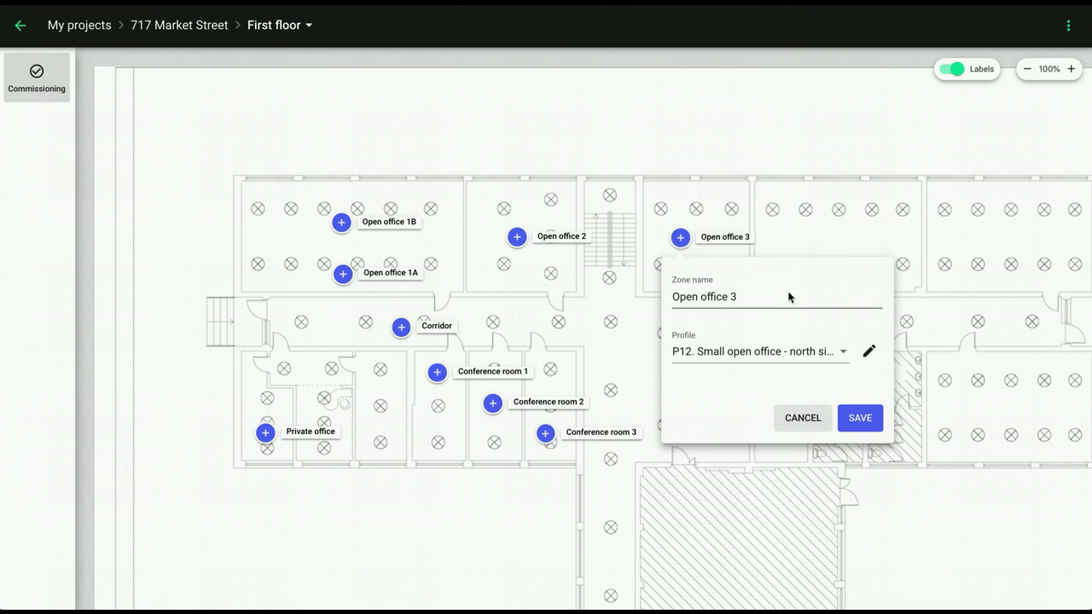
left_click(843, 353)
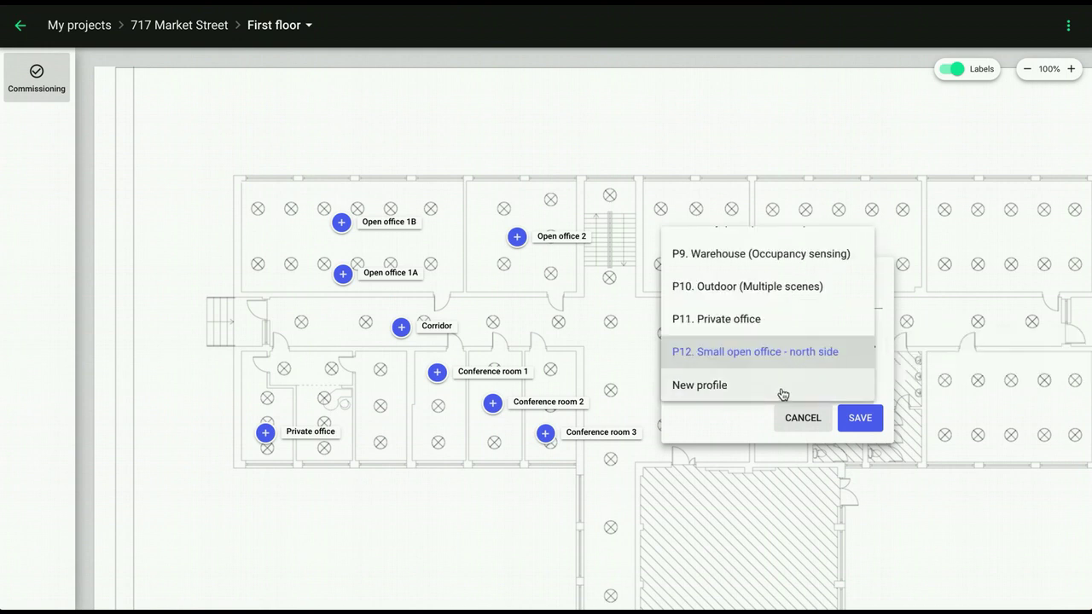
left_click(710, 386)
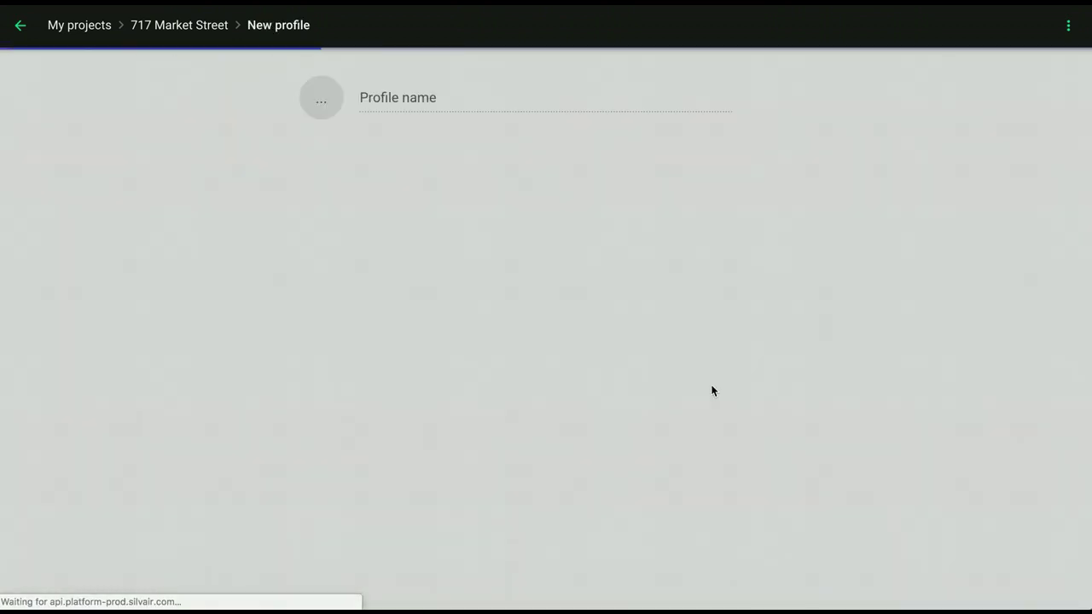
left_click(434, 94)
type("Break out area")
left_click(521, 216)
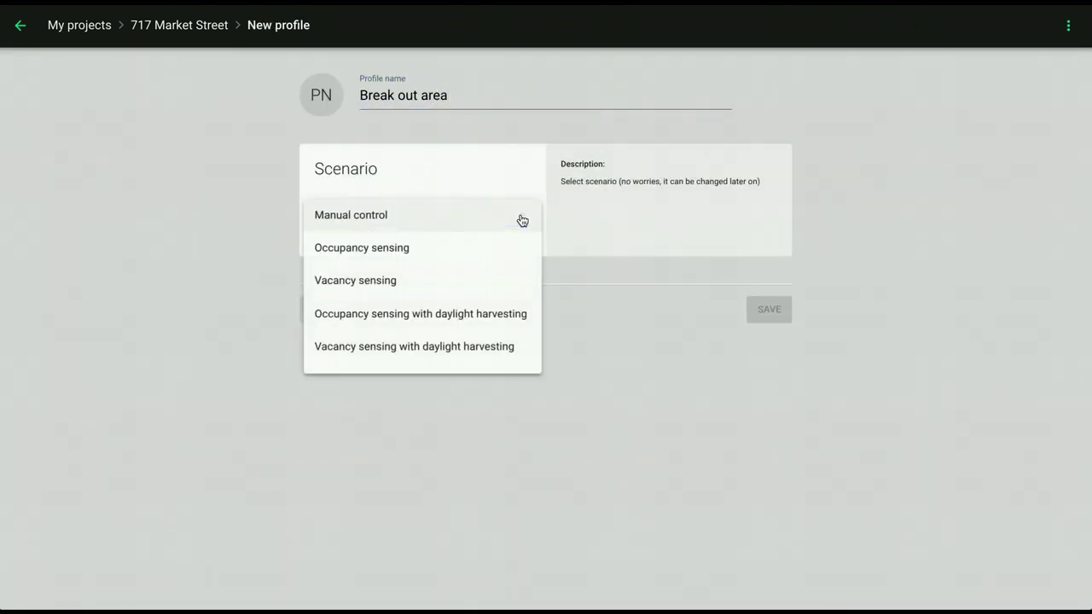
left_click(476, 314)
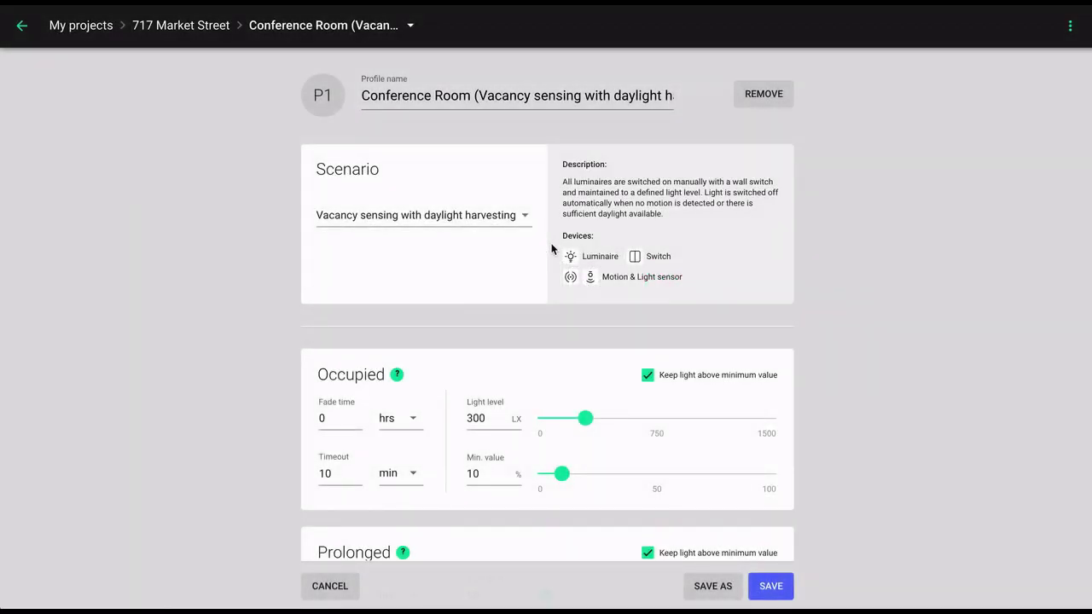
- Switch profile P1 to Manual control and review its 80% default level, Restore power-up, 0–80% trim
left_click(522, 217)
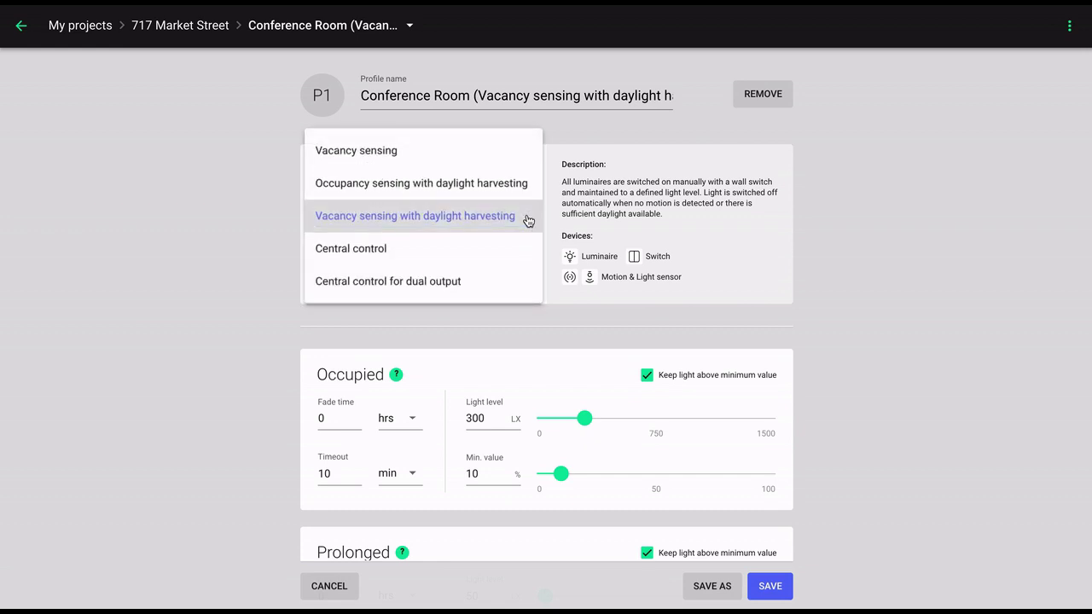
scroll(529, 221, "up", 2)
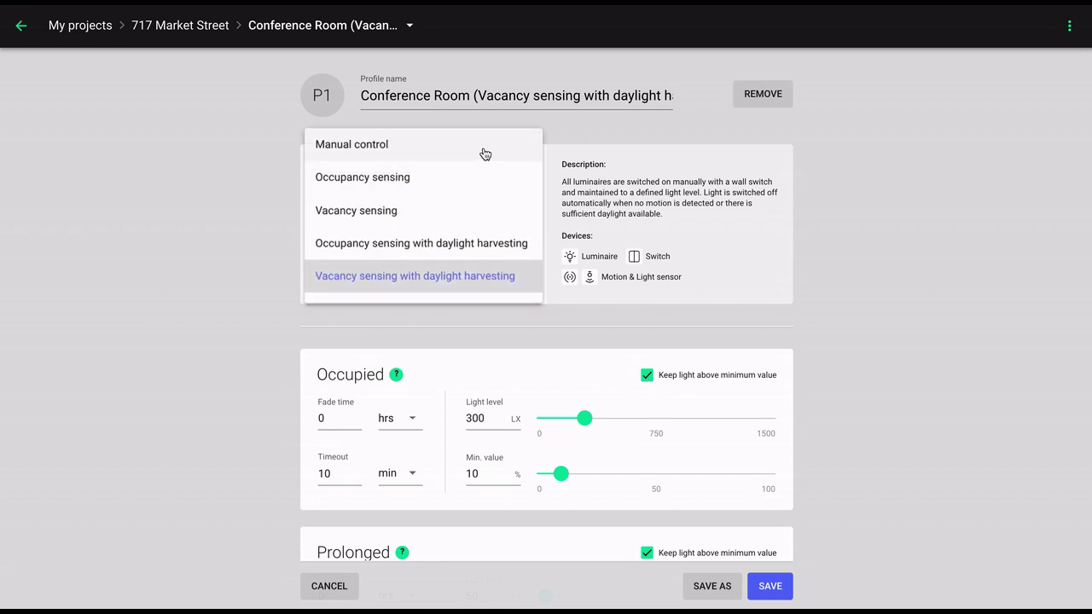
scroll(470, 187, "down", 2)
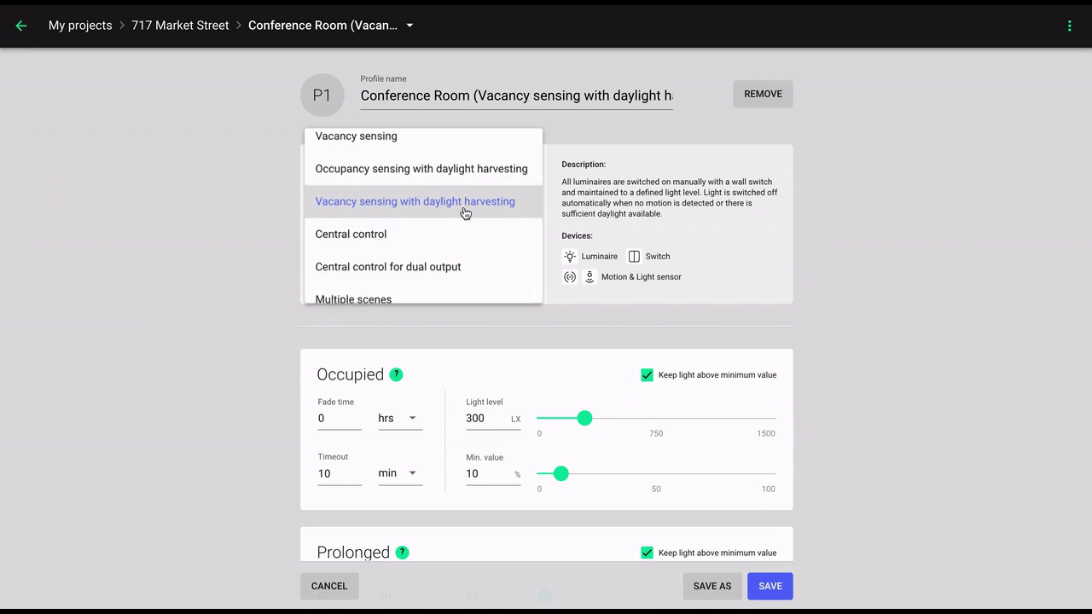
scroll(473, 206, "up", 3)
left_click(363, 147)
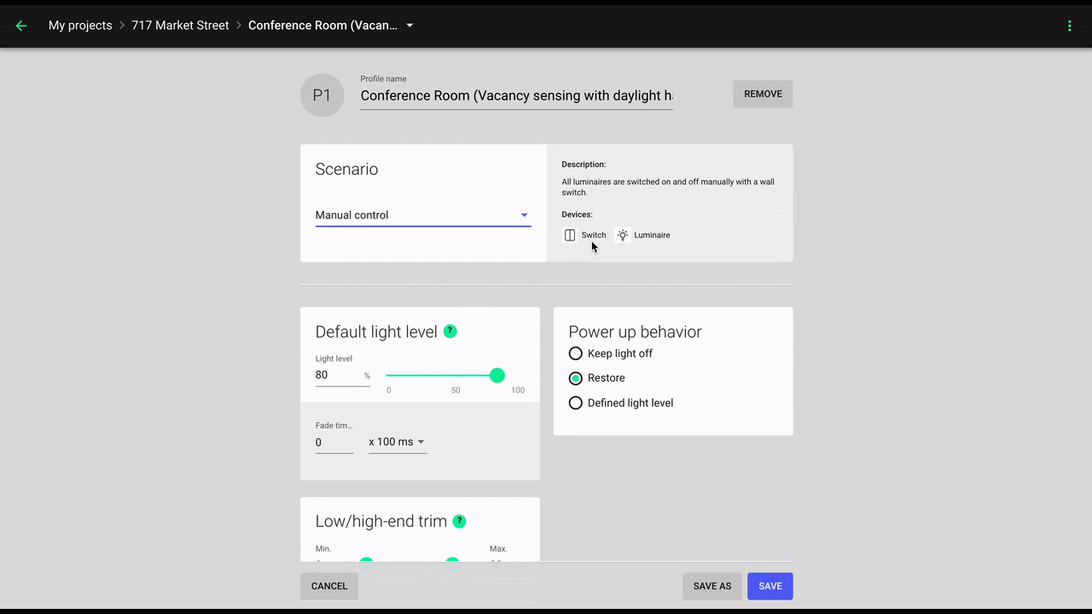
scroll(592, 241, "down", 3)
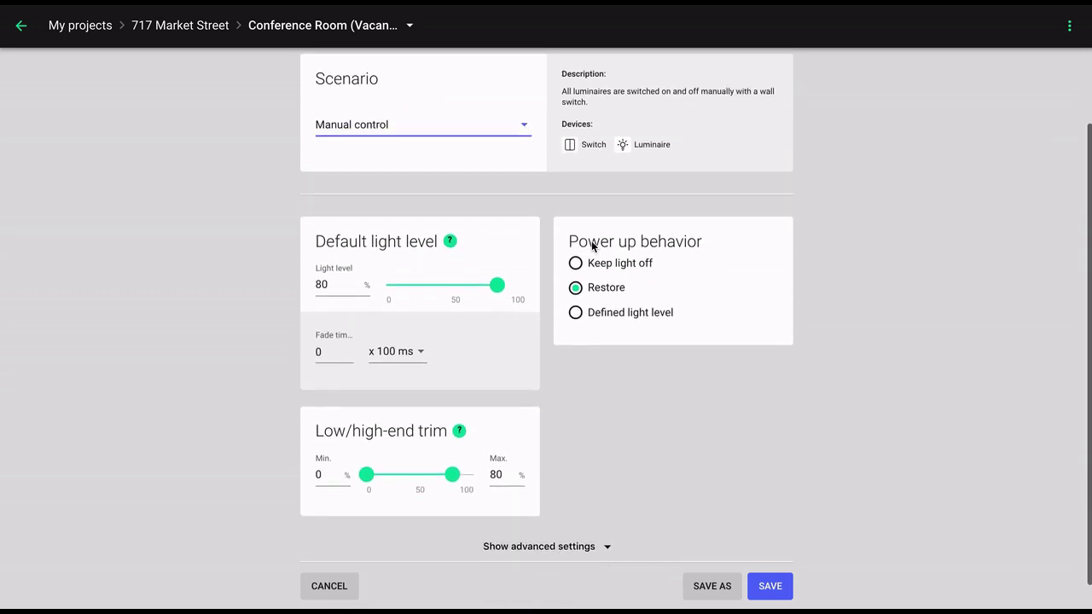
scroll(591, 245, "up", 2)
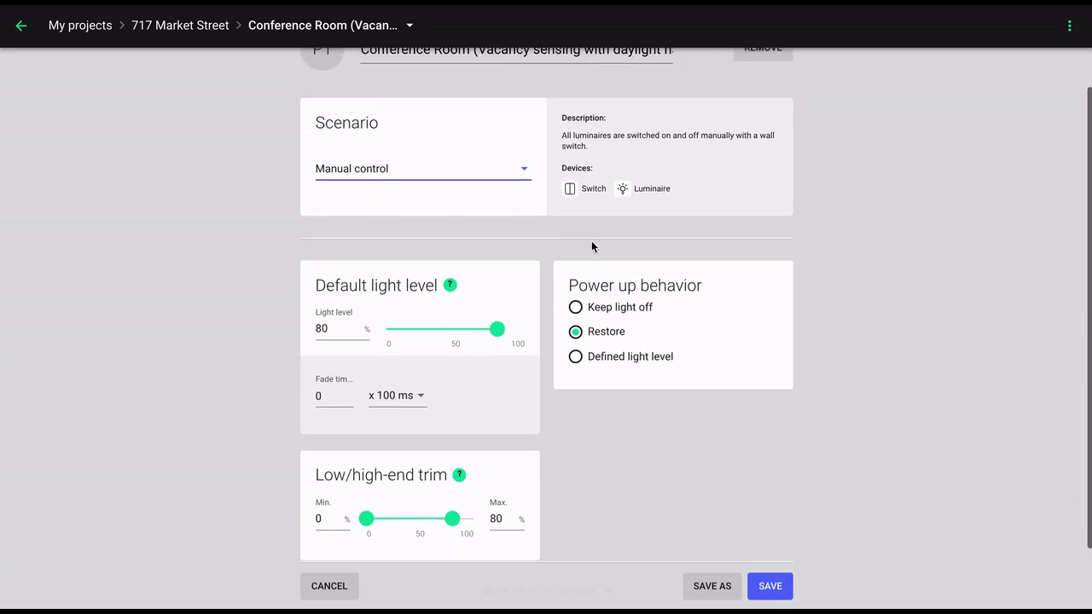
scroll(591, 246, "up", 1)
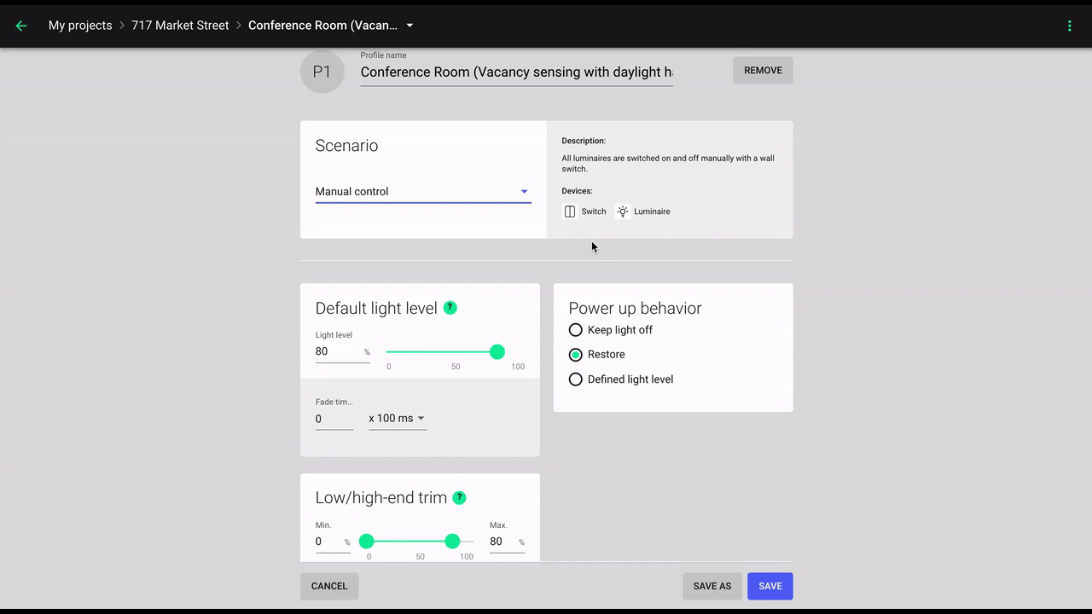
- Switch profile P1's scenario to Vacancy sensing and look through its settings
left_click(524, 192)
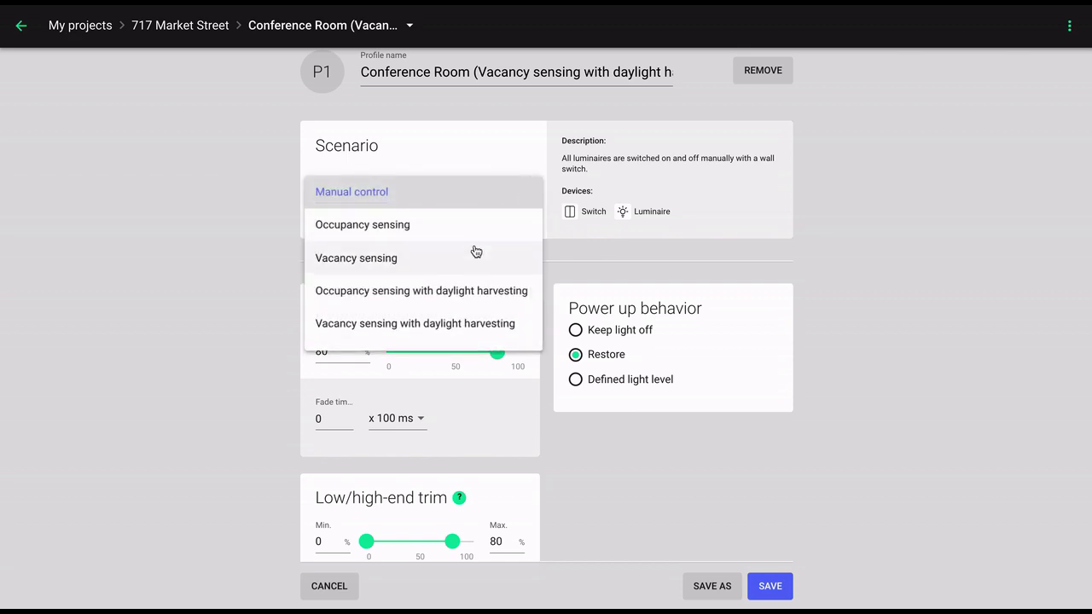
left_click(383, 257)
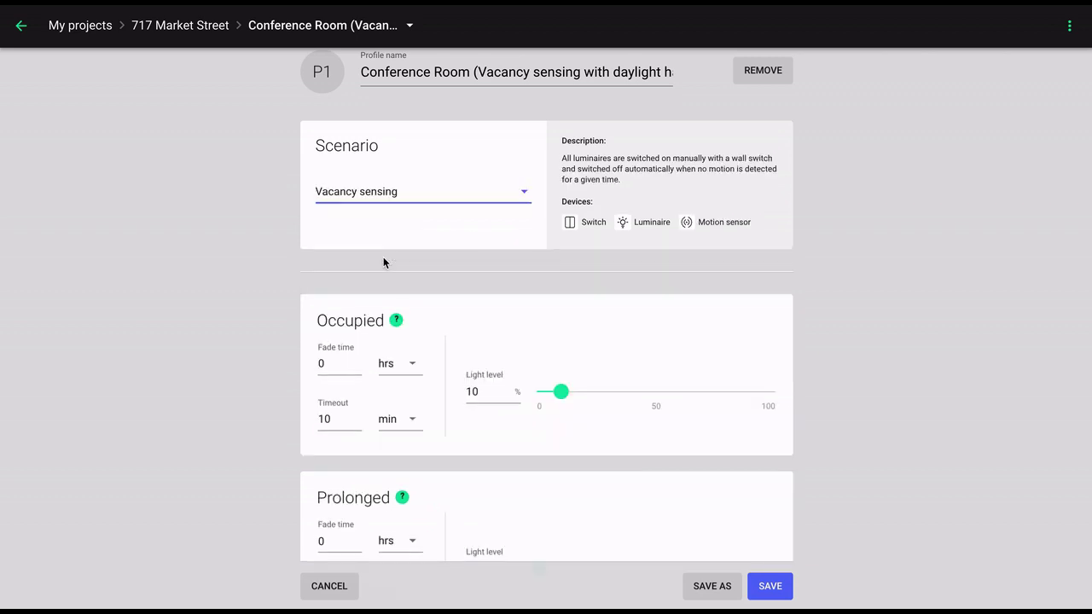
scroll(383, 261, "down", 5)
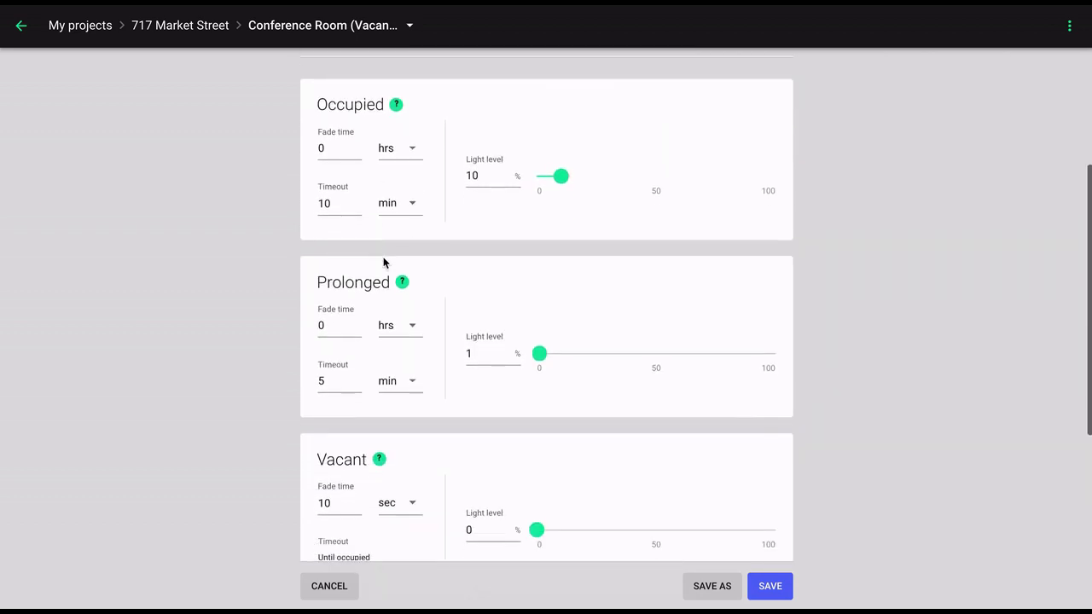
scroll(383, 261, "down", 2)
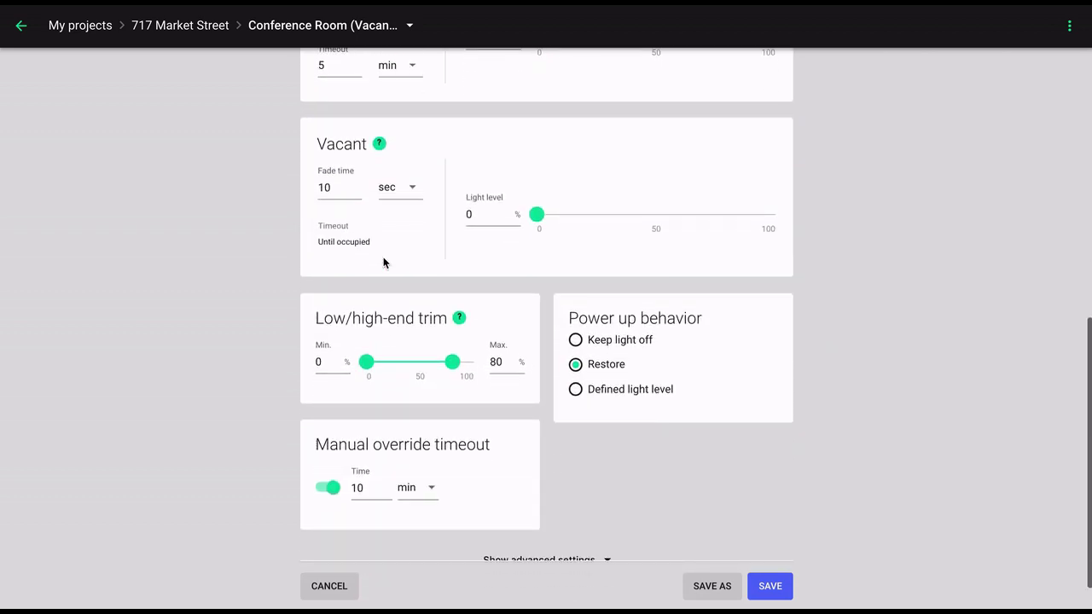
scroll(383, 261, "up", 3)
scroll(383, 261, "up", 4)
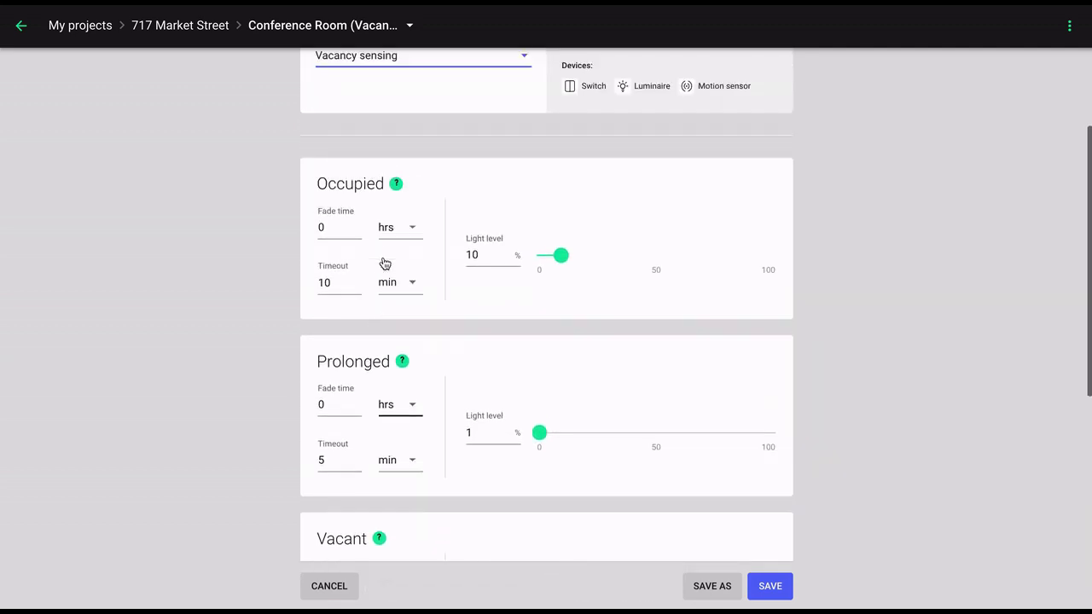
scroll(383, 262, "up", 1)
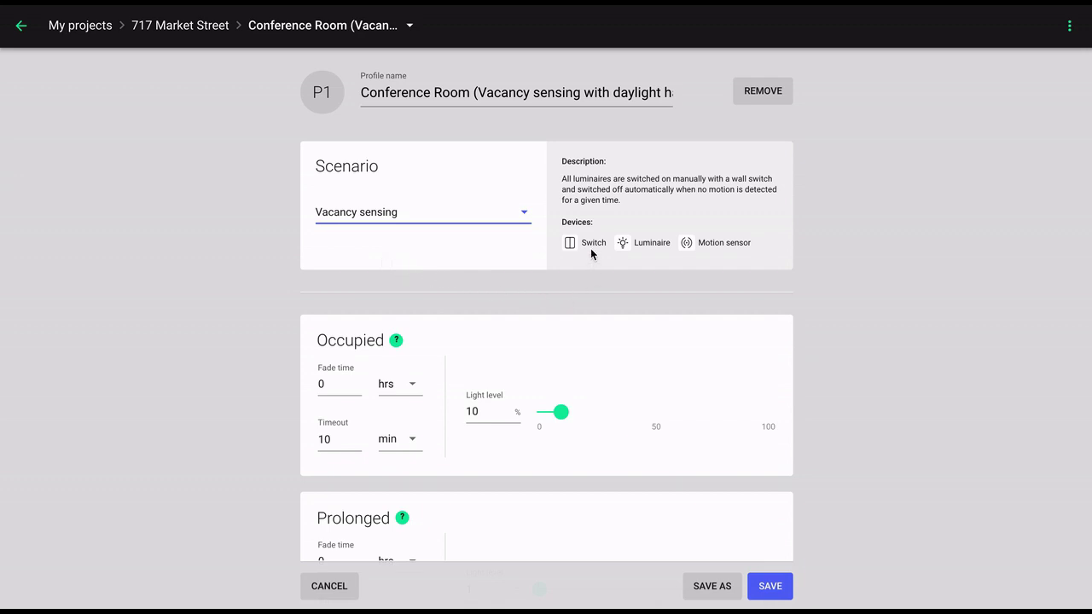
- Try the Occupancy sensing scenario, with 10 min timeout and 10% level, then reopen the scenario list
left_click(524, 212)
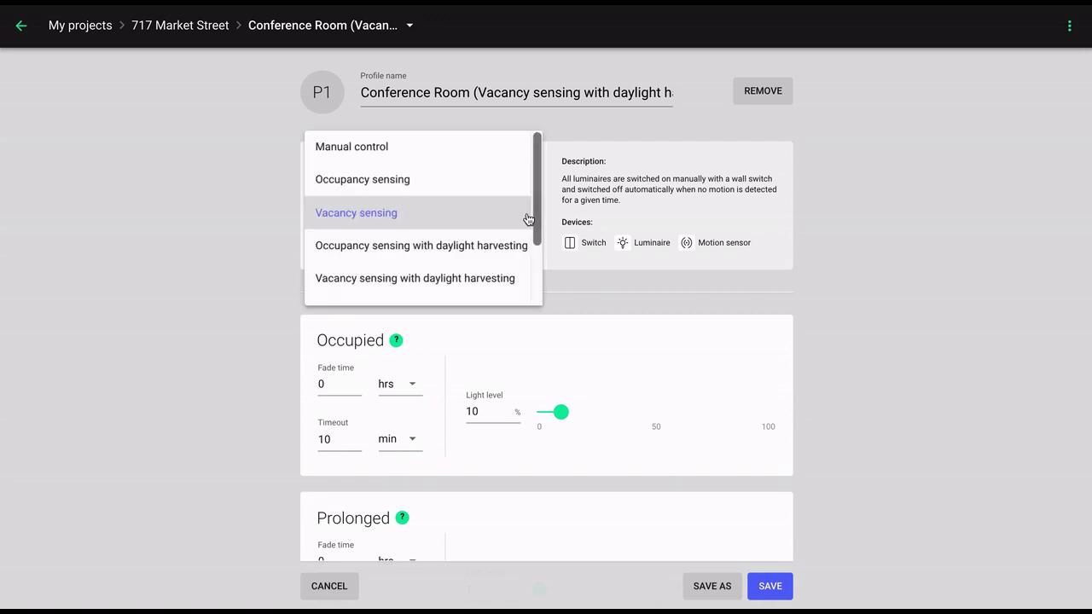
left_click(492, 181)
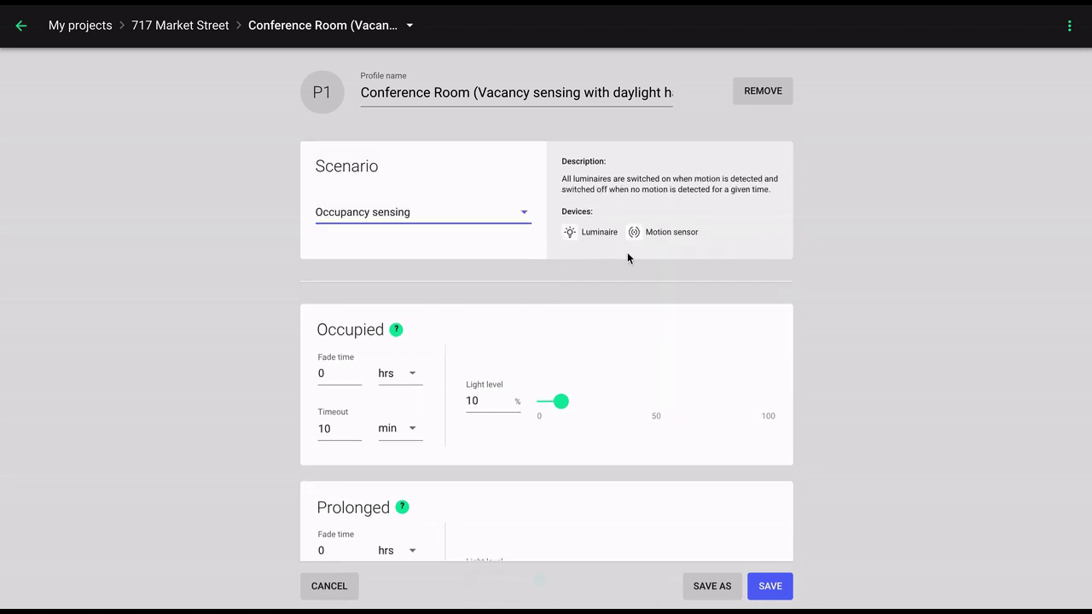
left_click(524, 214)
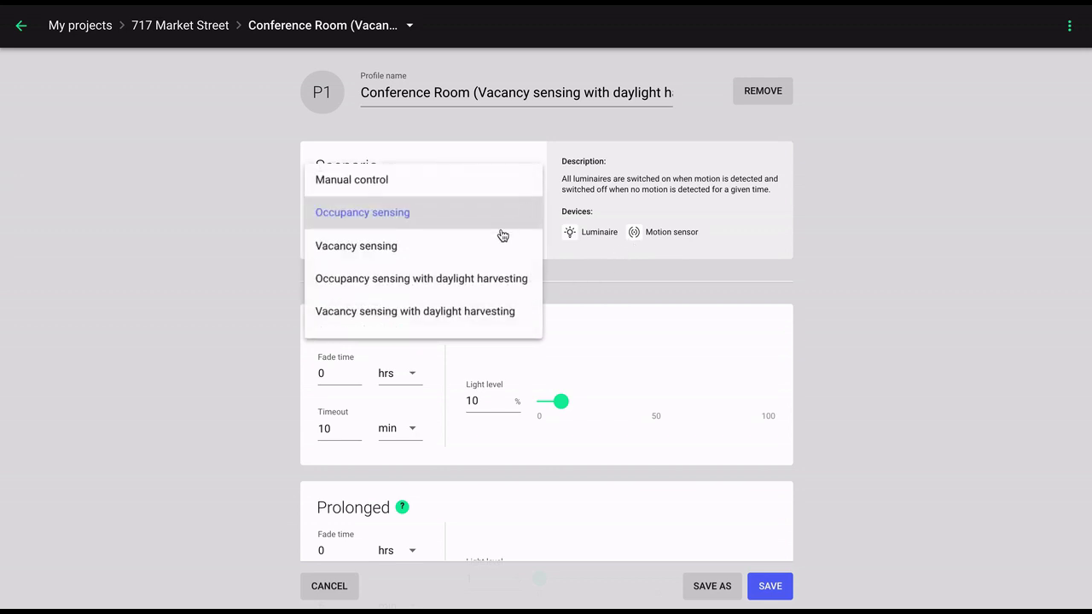
scroll(488, 254, "down", 1)
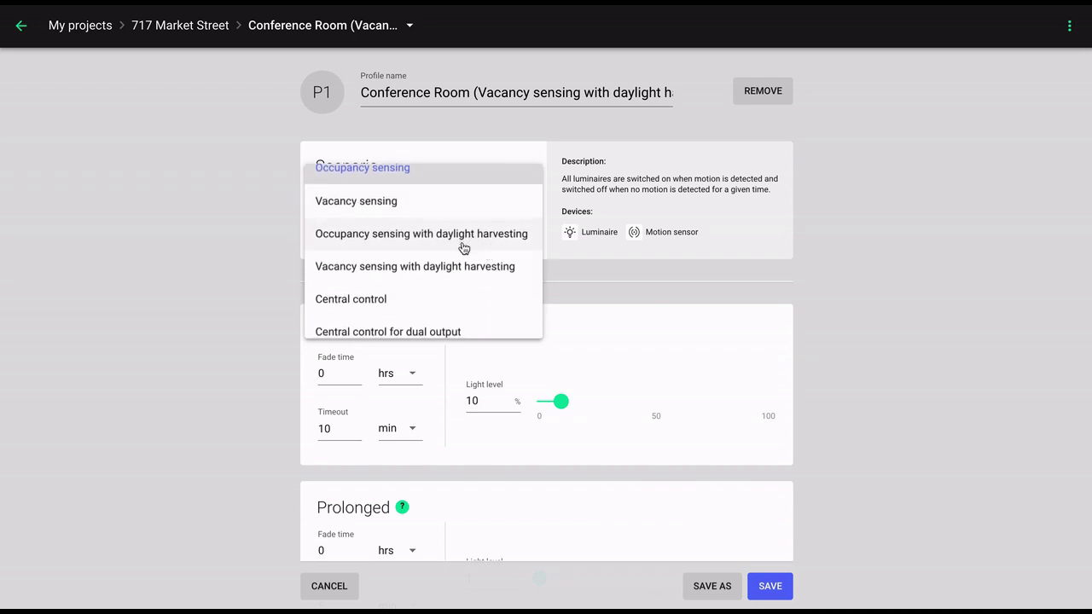
- Return to Vacancy sensing with daylight harvesting (300 lx occupied, 50 lx prolonged, 5 min) and reopen scenarios
left_click(465, 272)
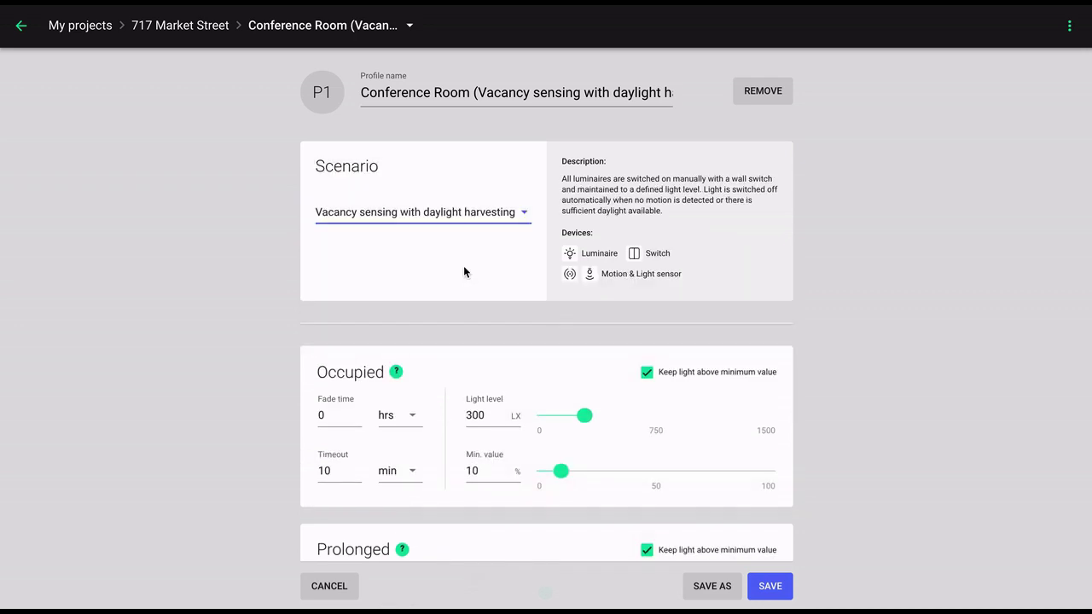
scroll(465, 272, "down", 5)
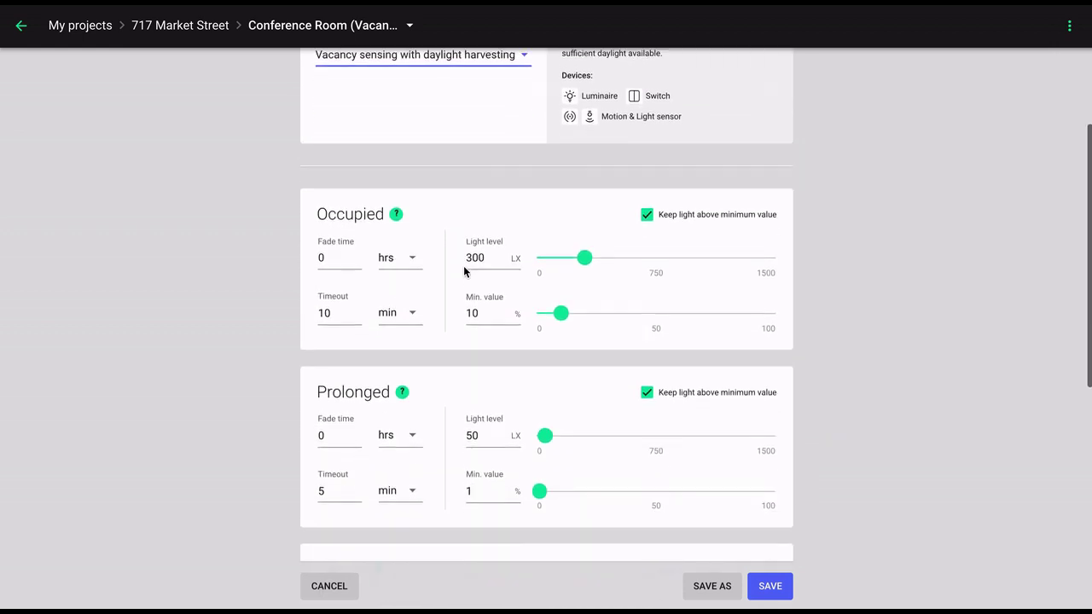
scroll(465, 272, "down", 8)
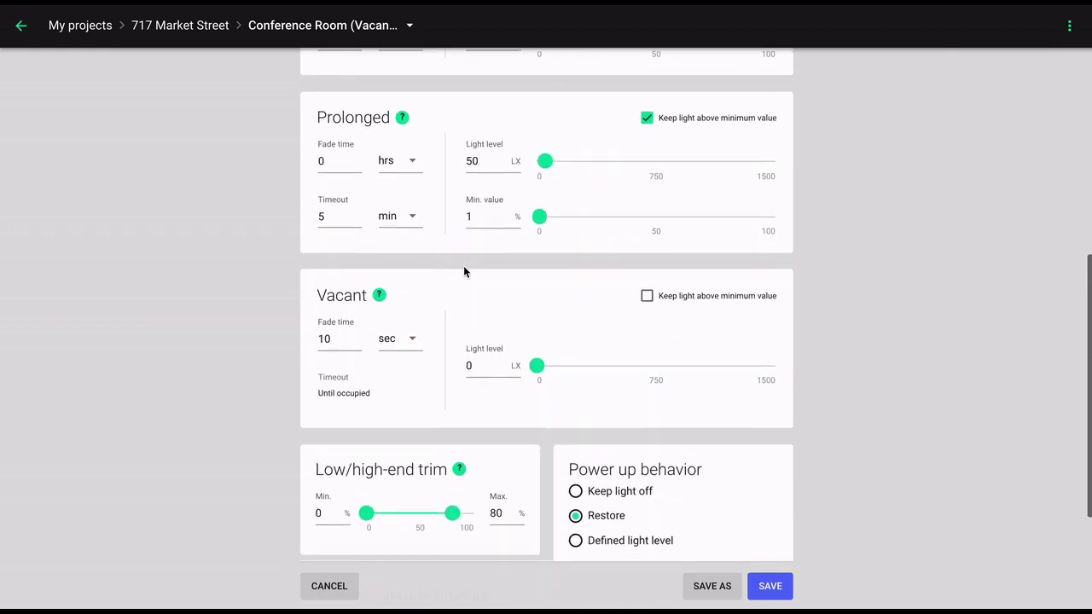
scroll(464, 271, "up", 5)
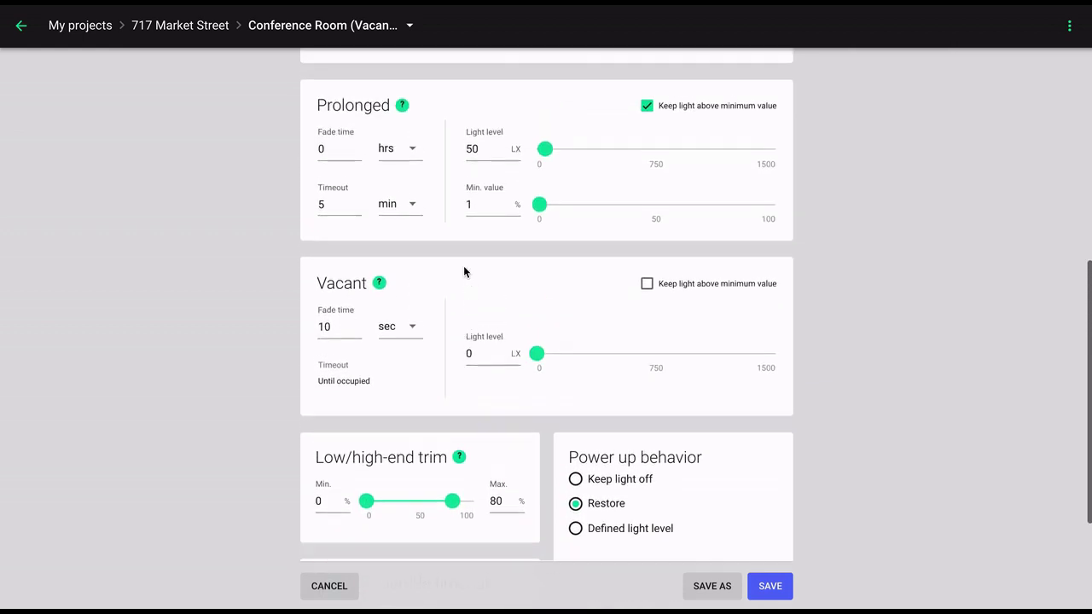
scroll(464, 271, "up", 9)
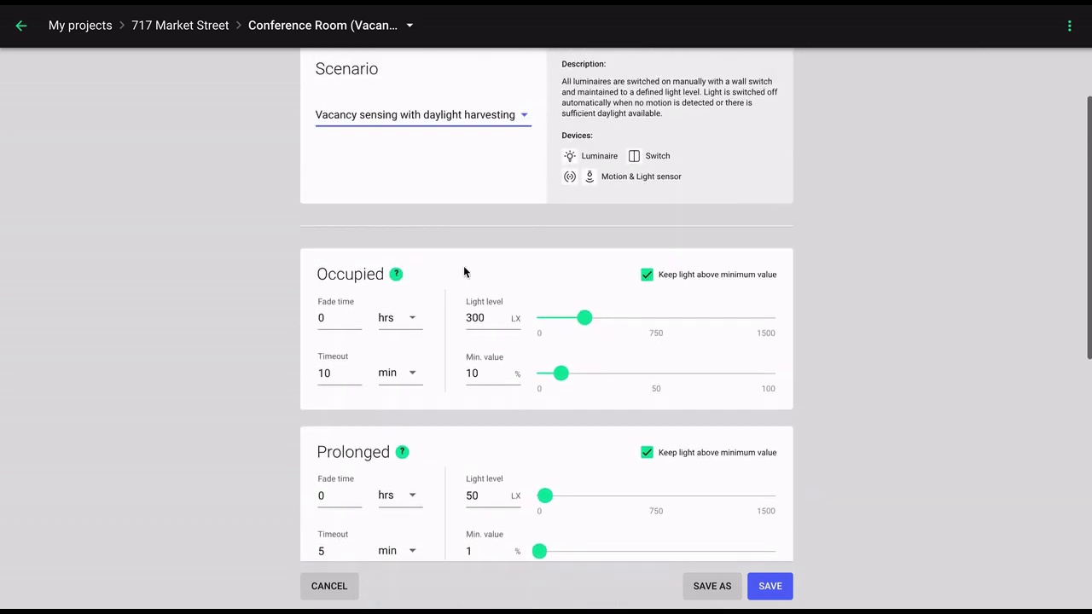
scroll(464, 272, "up", 1)
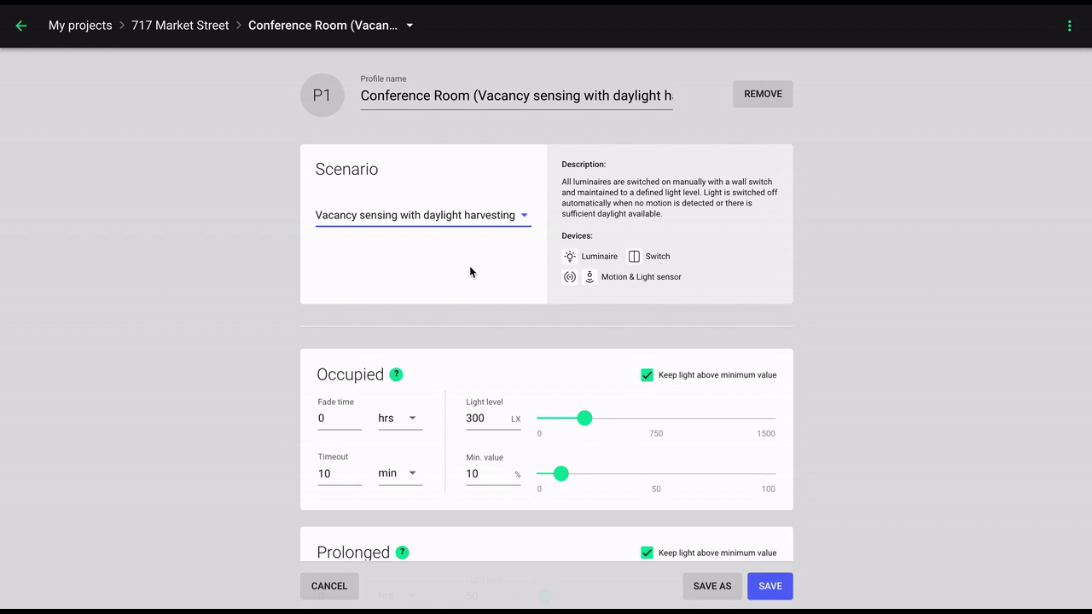
left_click(526, 218)
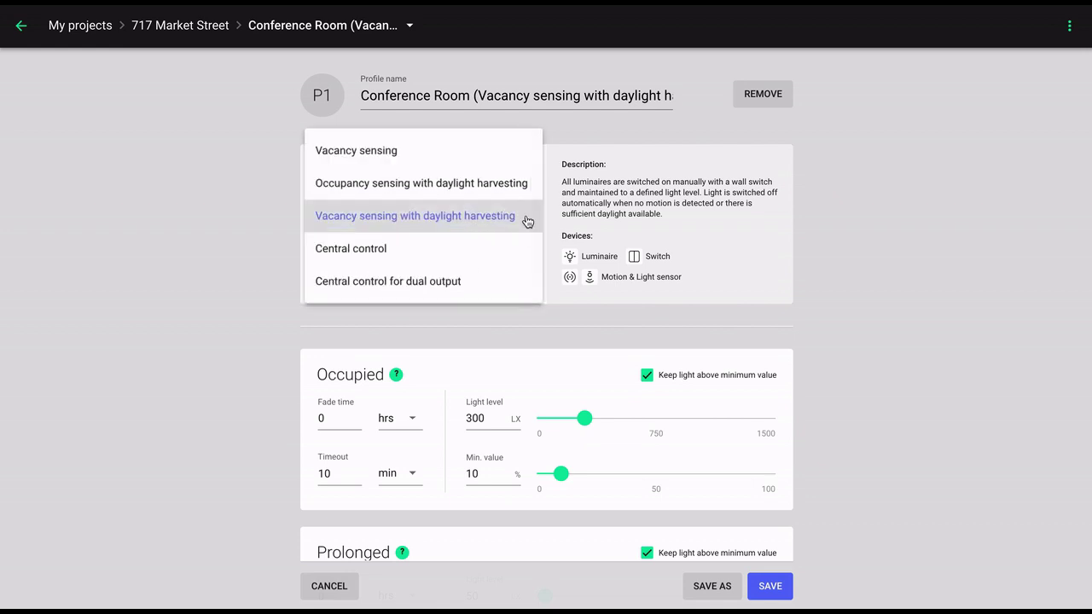
scroll(495, 248, "down", 1)
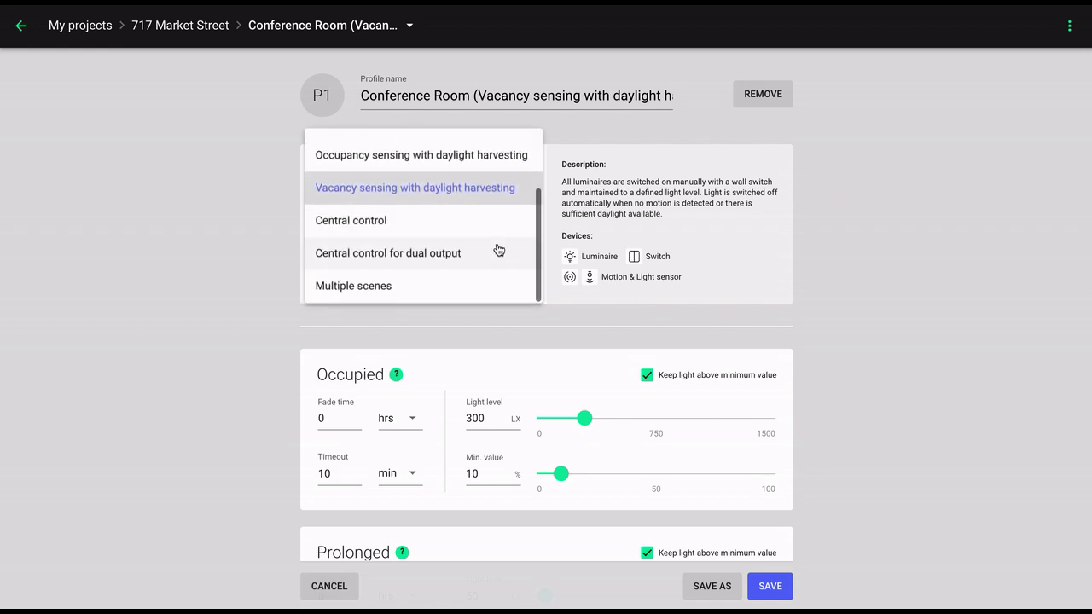
- Switch profile P1 to Multiple scenes and look through Scenes 1 to 4
left_click(392, 287)
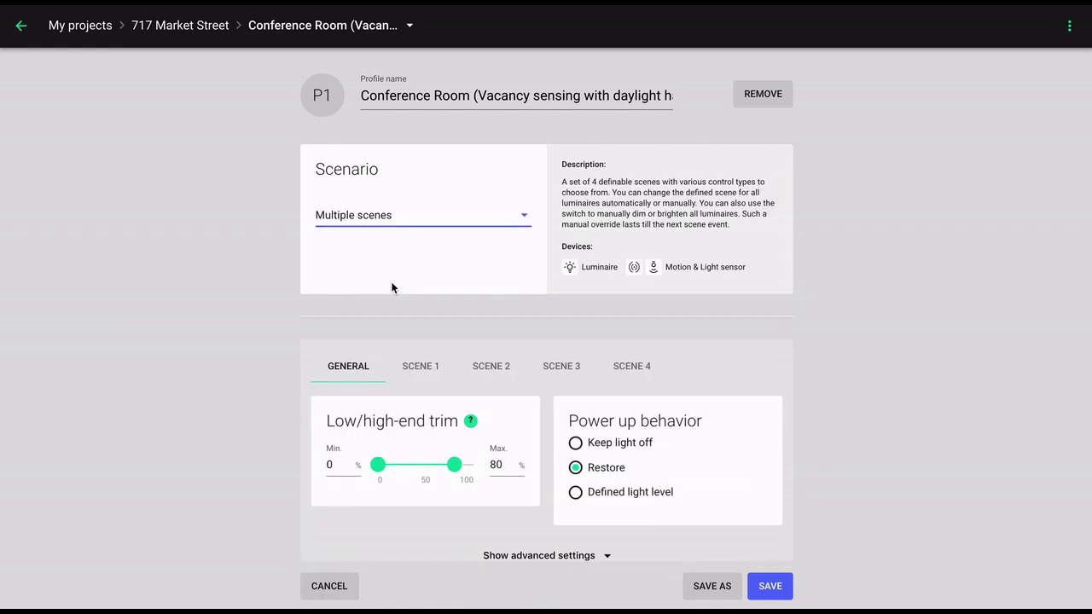
left_click(431, 368)
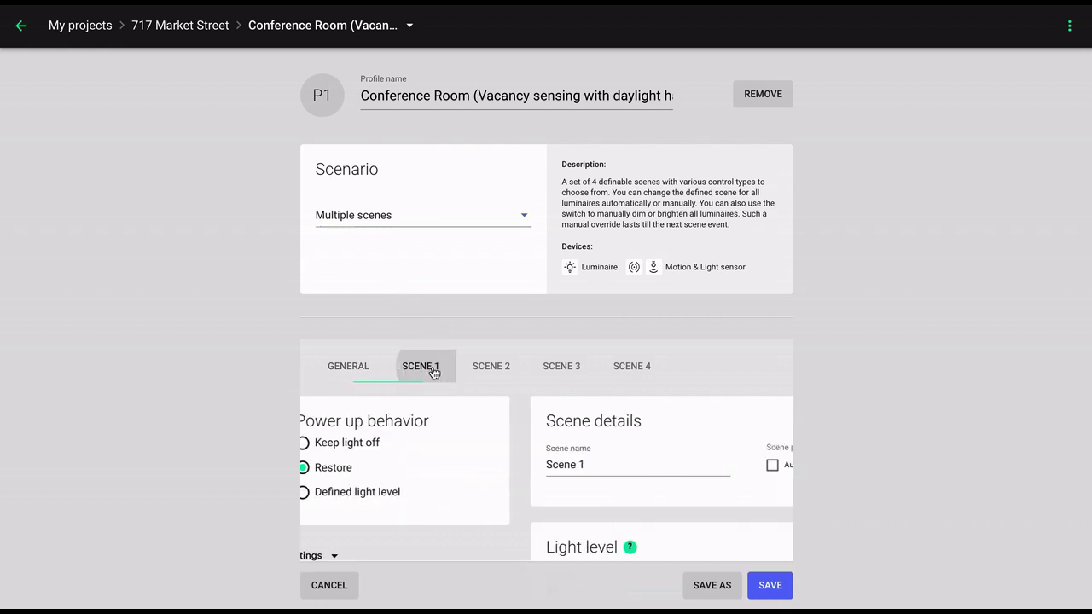
left_click(496, 372)
left_click(552, 373)
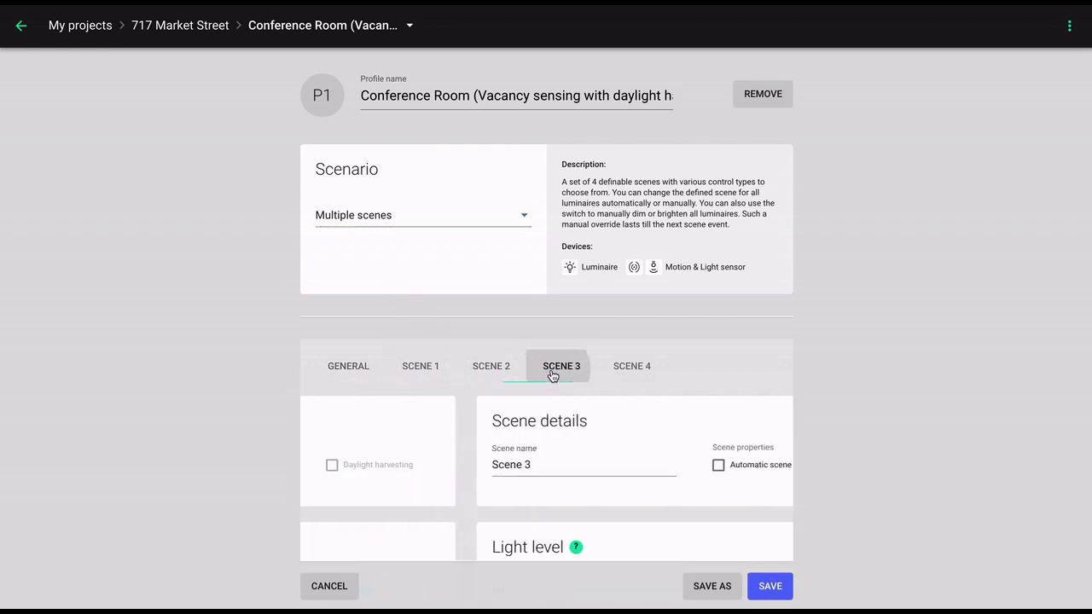
left_click(624, 369)
scroll(625, 369, "down", 1)
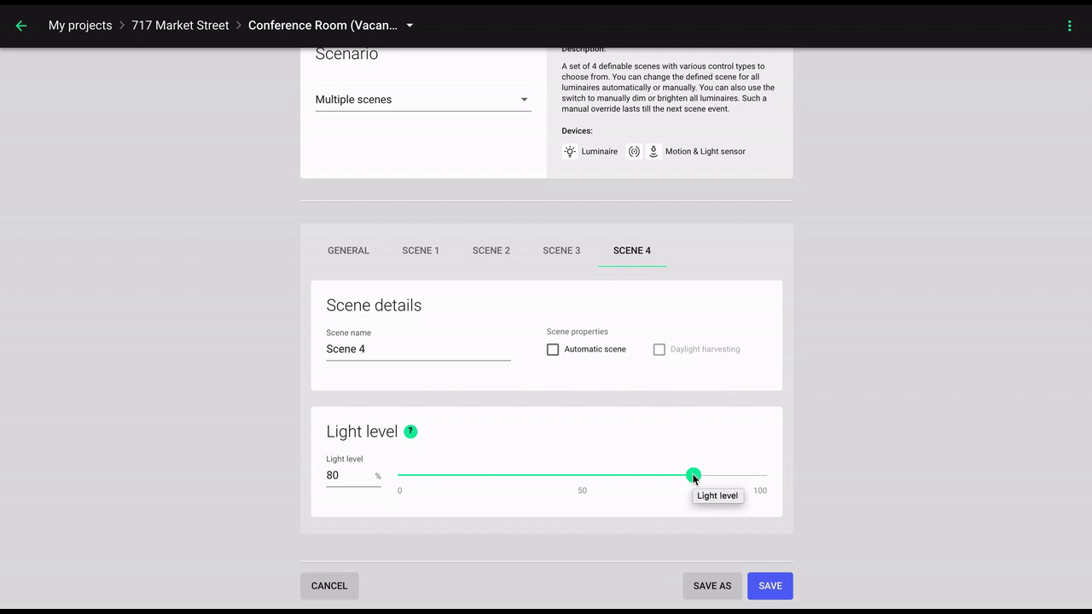
- Make Scene 4 an automatic scene with daylight harvesting turned off
left_click(554, 352)
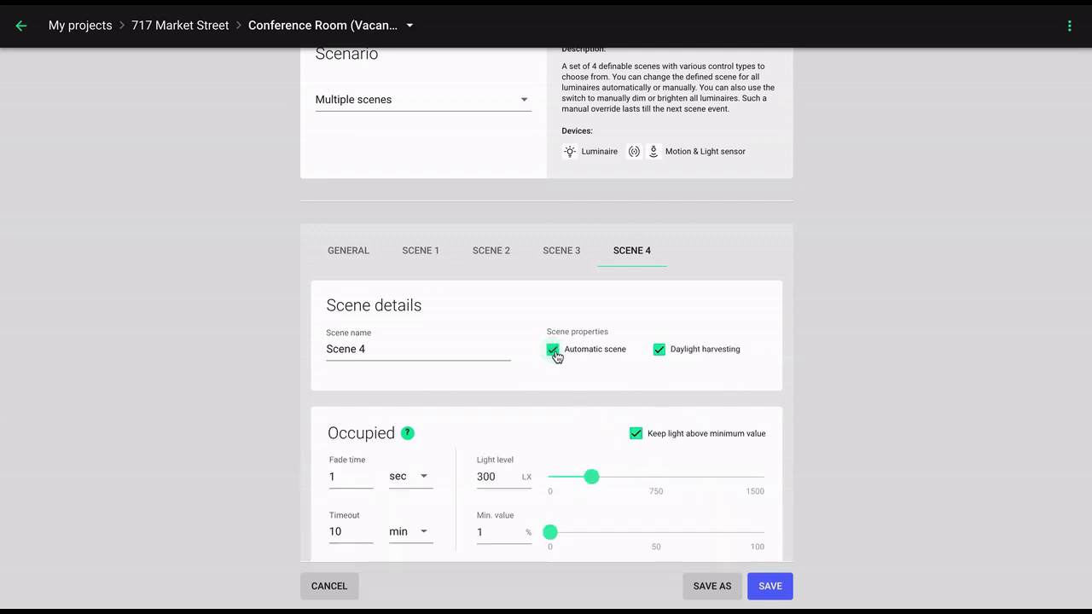
scroll(554, 356, "down", 3)
scroll(555, 355, "up", 1)
left_click(661, 220)
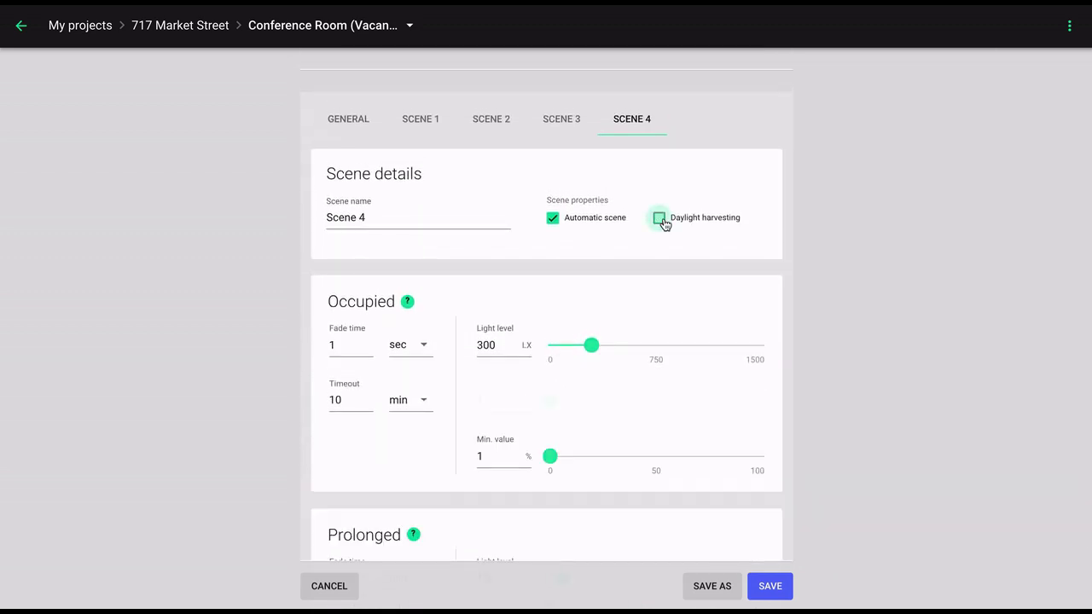
scroll(663, 224, "up", 3)
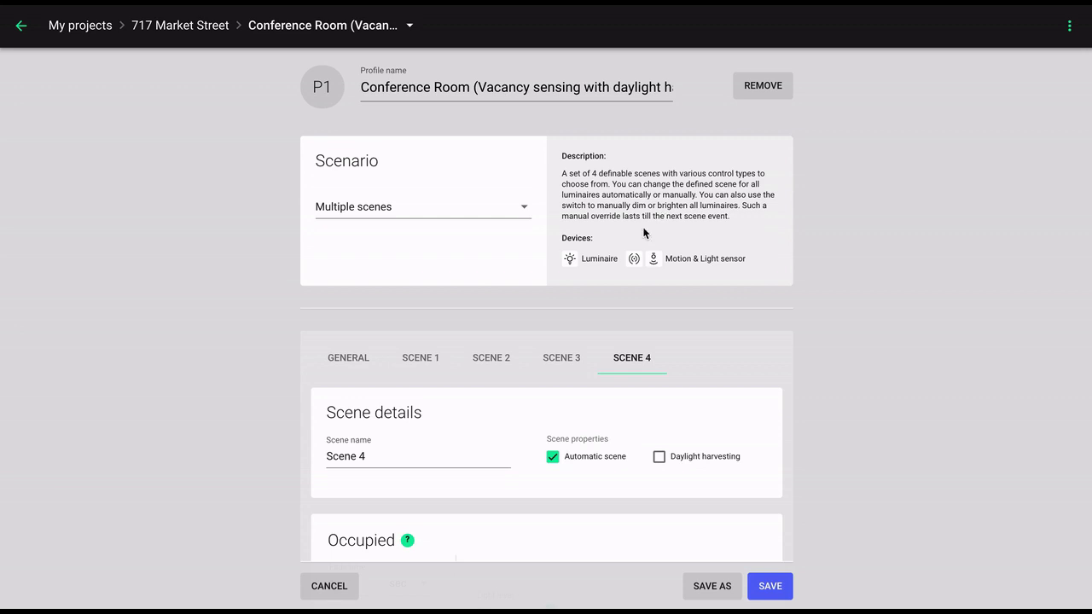
- Change profile P1's scenario to Central control, keeping 80% default level and Restore power-up
left_click(522, 211)
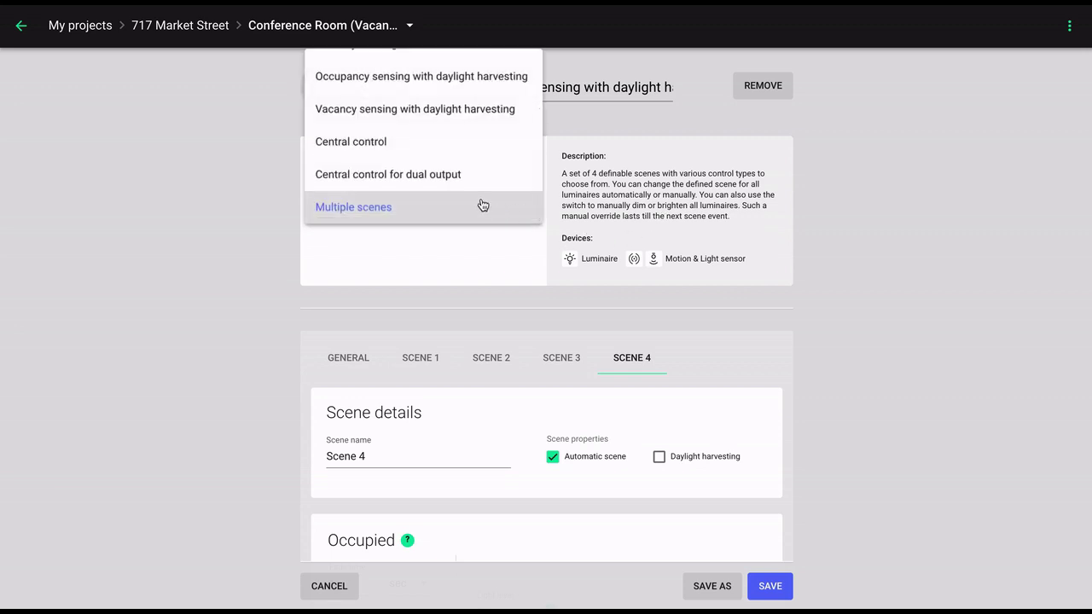
left_click(426, 151)
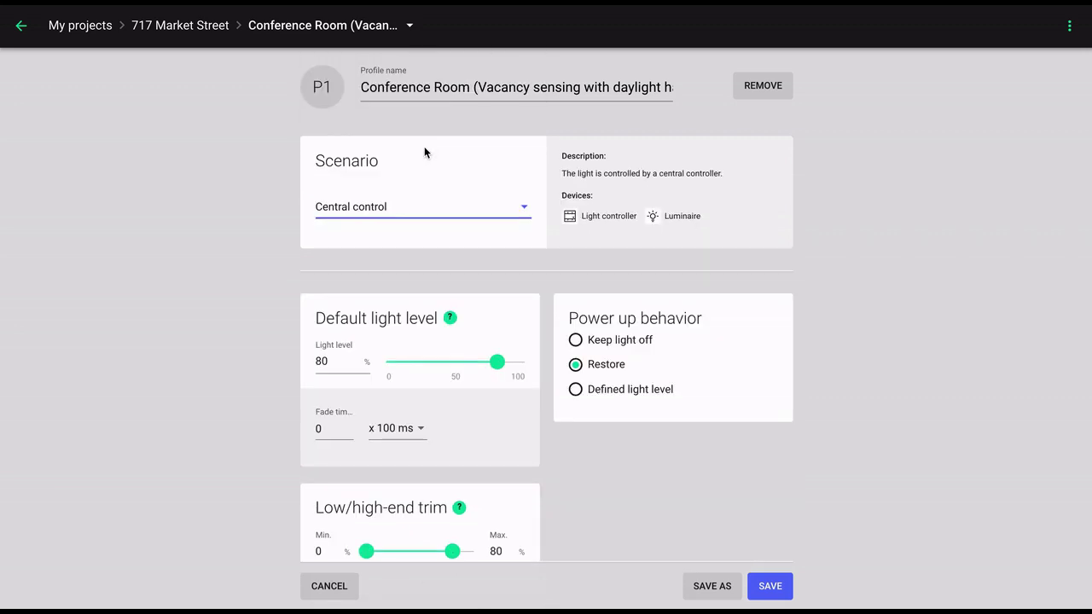
scroll(549, 327, "down", 2)
scroll(548, 328, "up", 1)
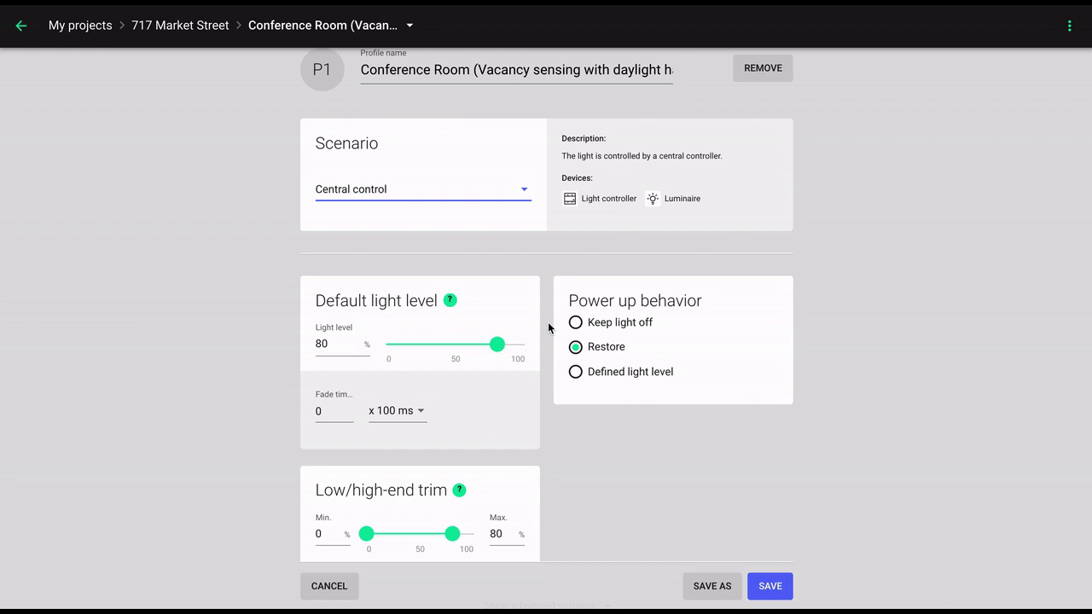
- Give the Private office profile a 54% default light level with fade time in x 100 ms
left_click(549, 328)
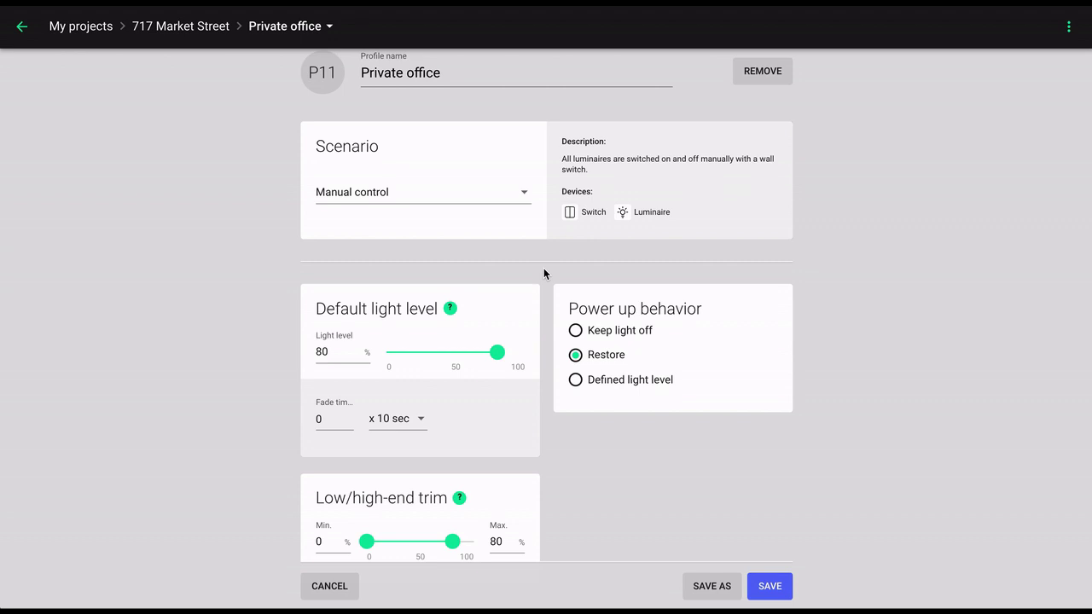
left_click(451, 313)
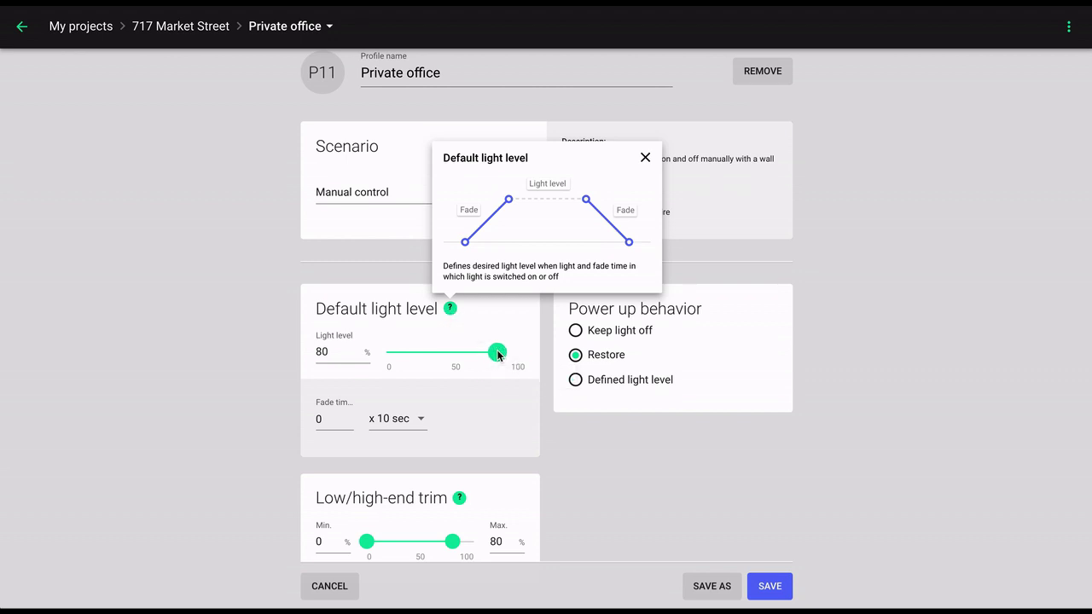
left_click_drag(498, 353, 463, 357)
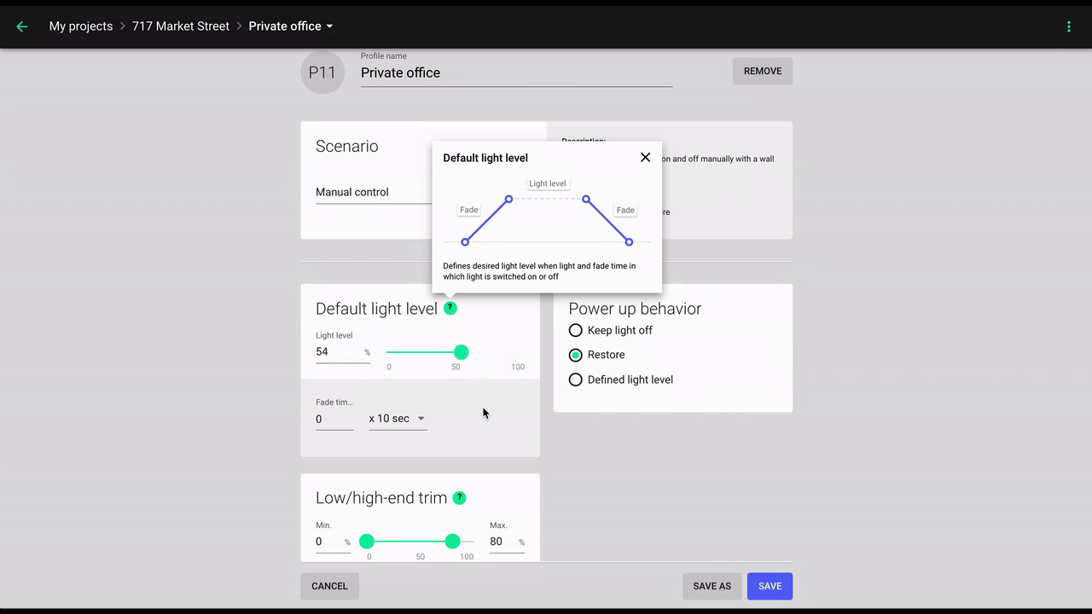
left_click(419, 419)
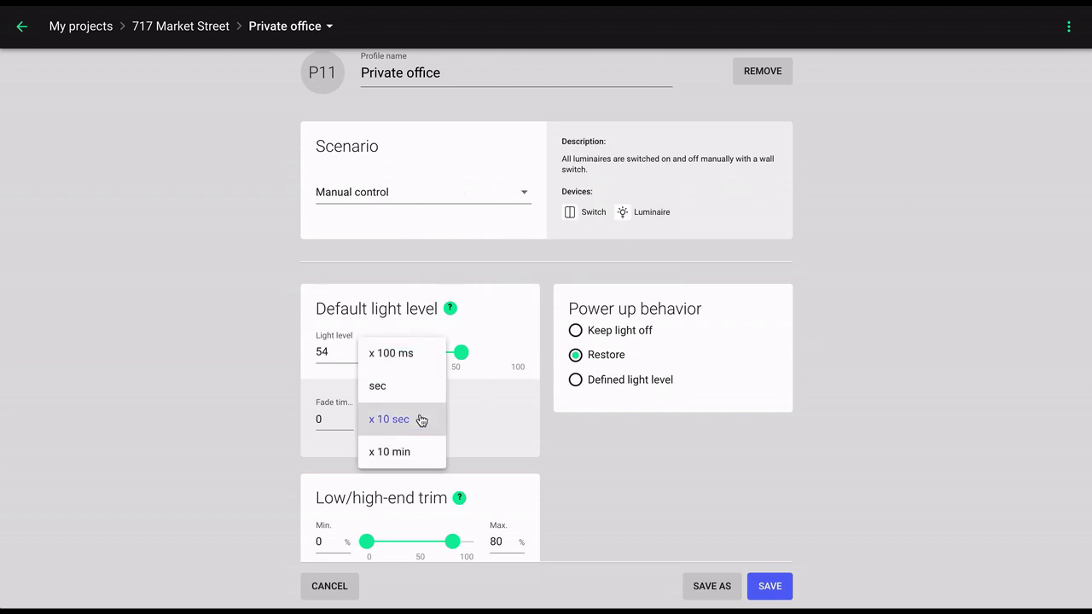
left_click(417, 359)
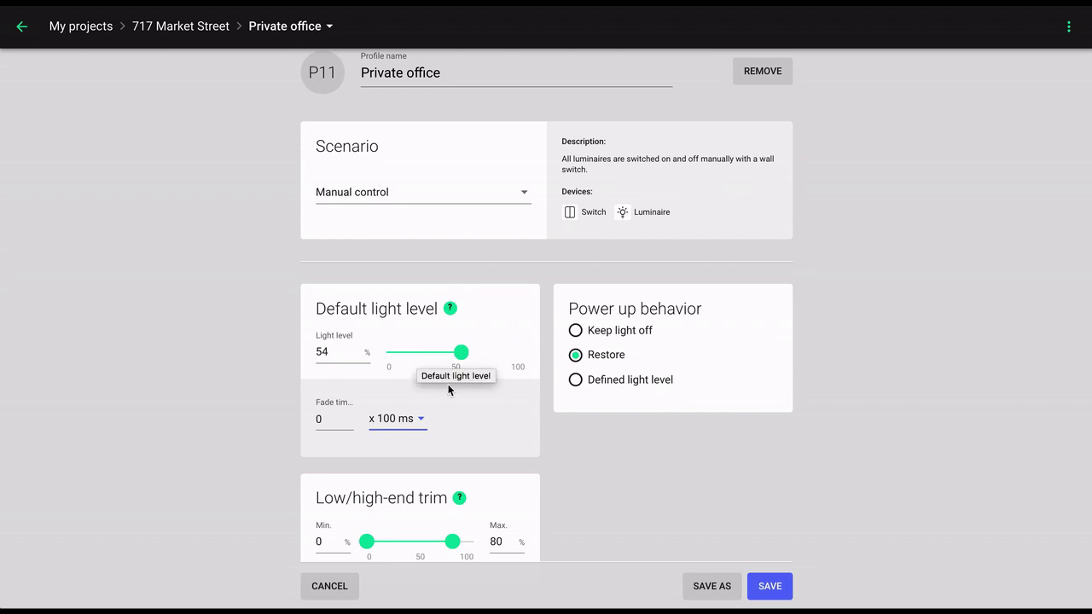
- Set the low/high-end trim to a 22% minimum and a 60% maximum
left_click(459, 500)
left_click_drag(451, 544, 392, 546)
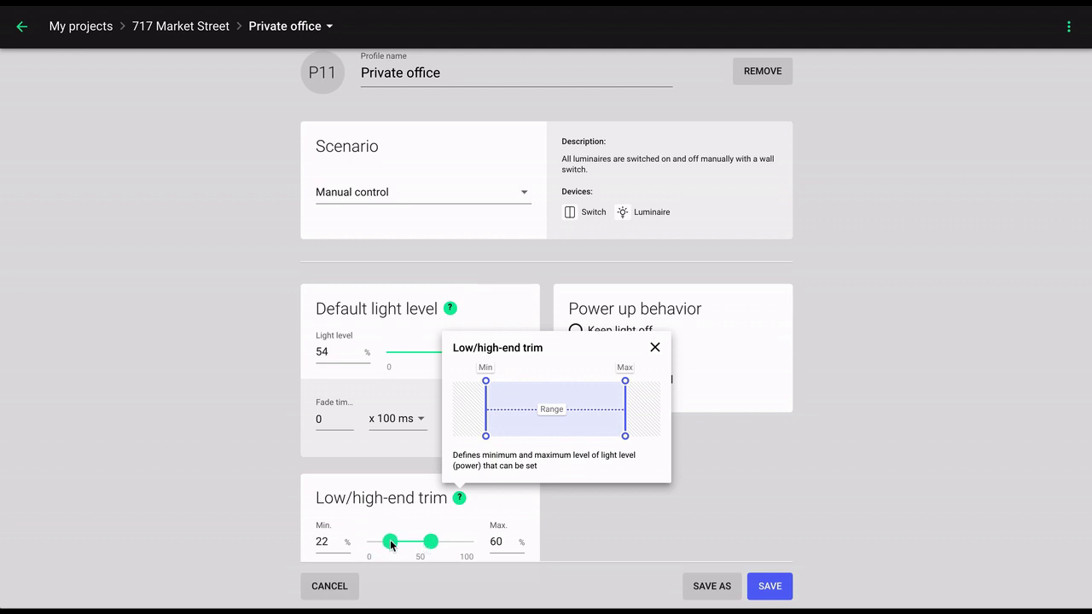
left_click(655, 347)
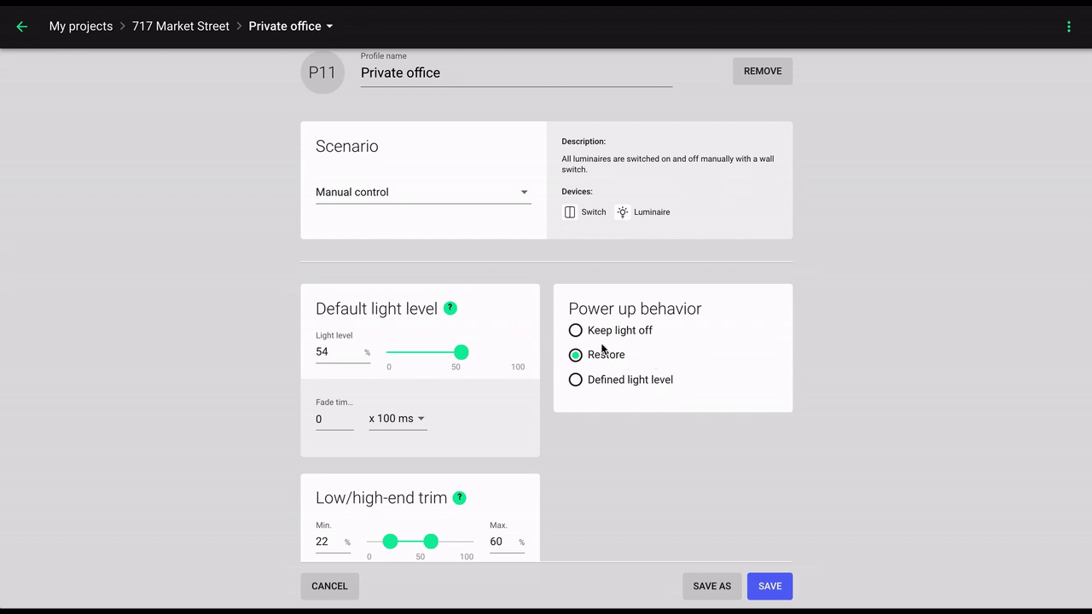
- Make the Private office profile power up to a defined light level of 33%
left_click(576, 331)
left_click(575, 380)
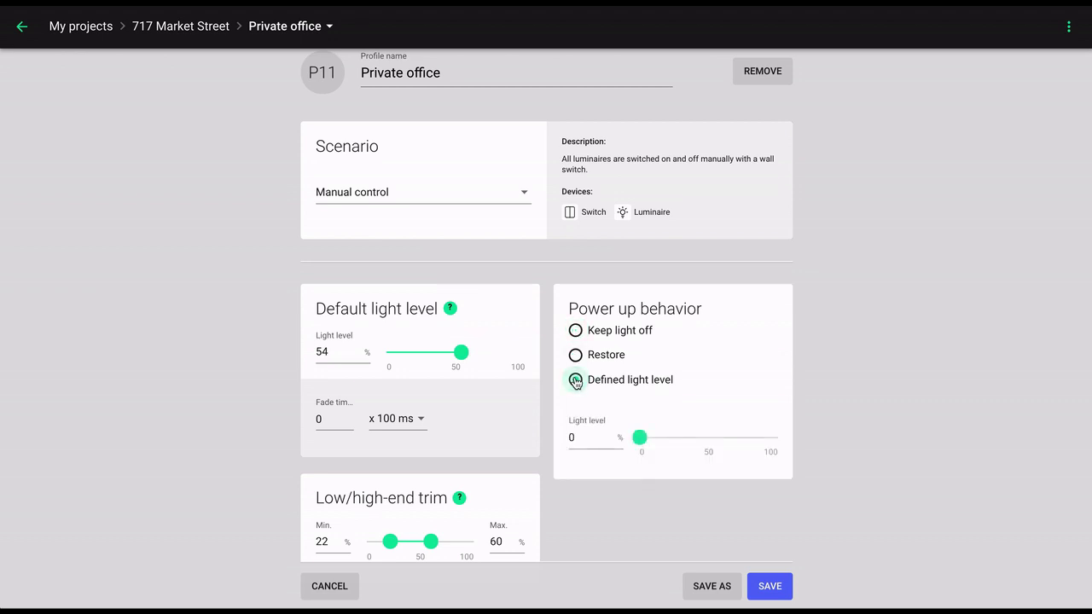
left_click_drag(640, 438, 685, 438)
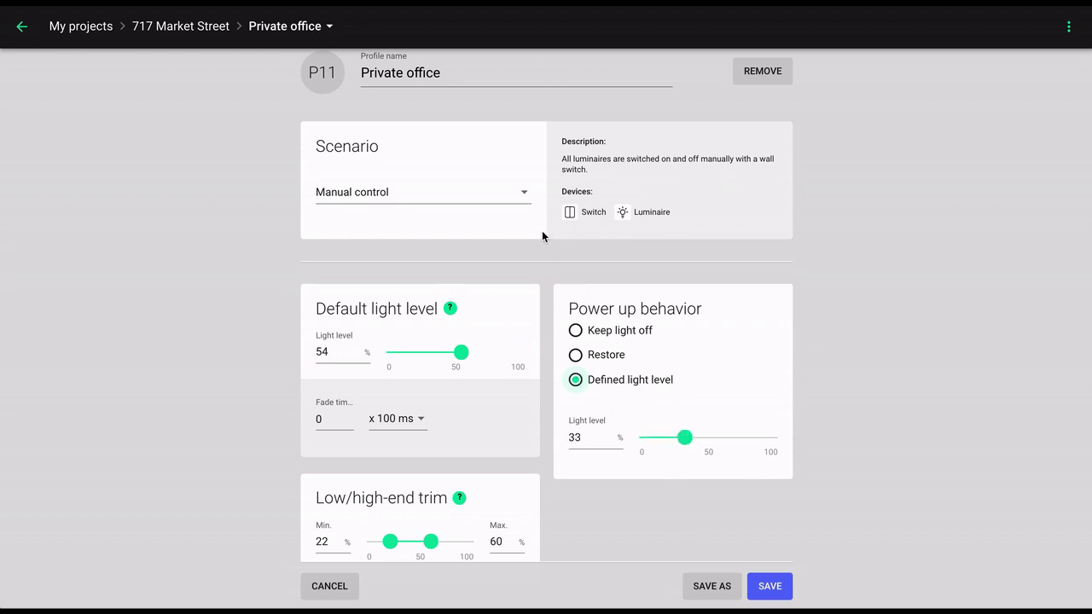
left_click(525, 197)
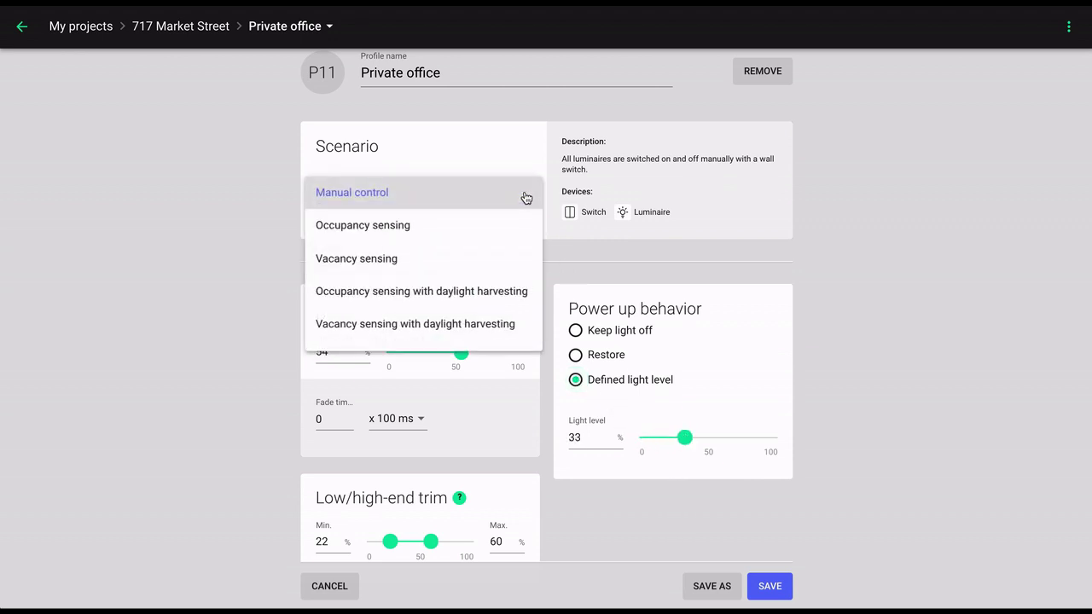
left_click(469, 227)
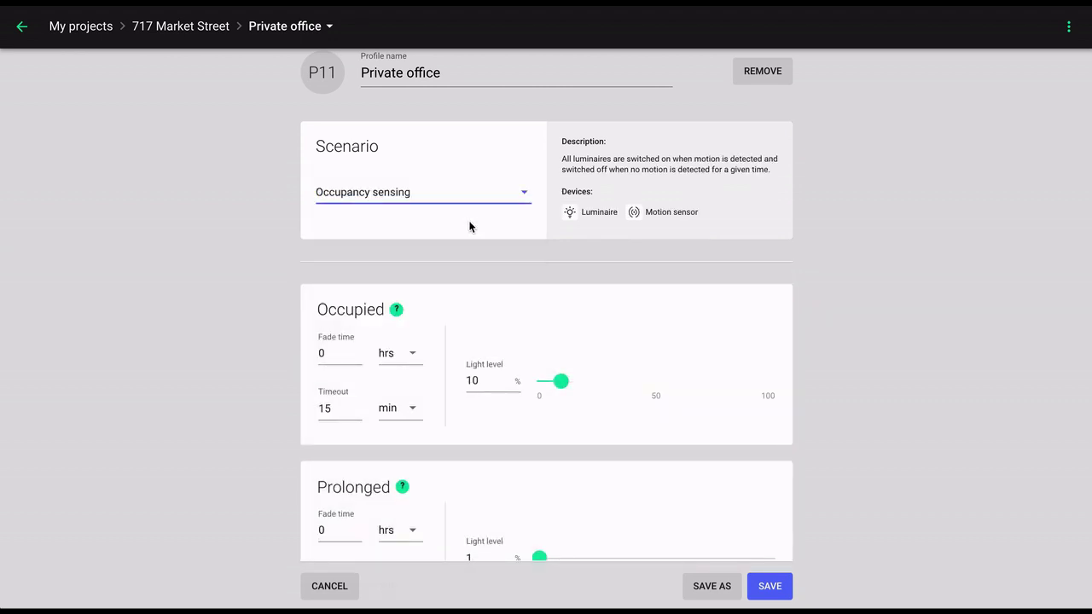
scroll(469, 227, "down", 2)
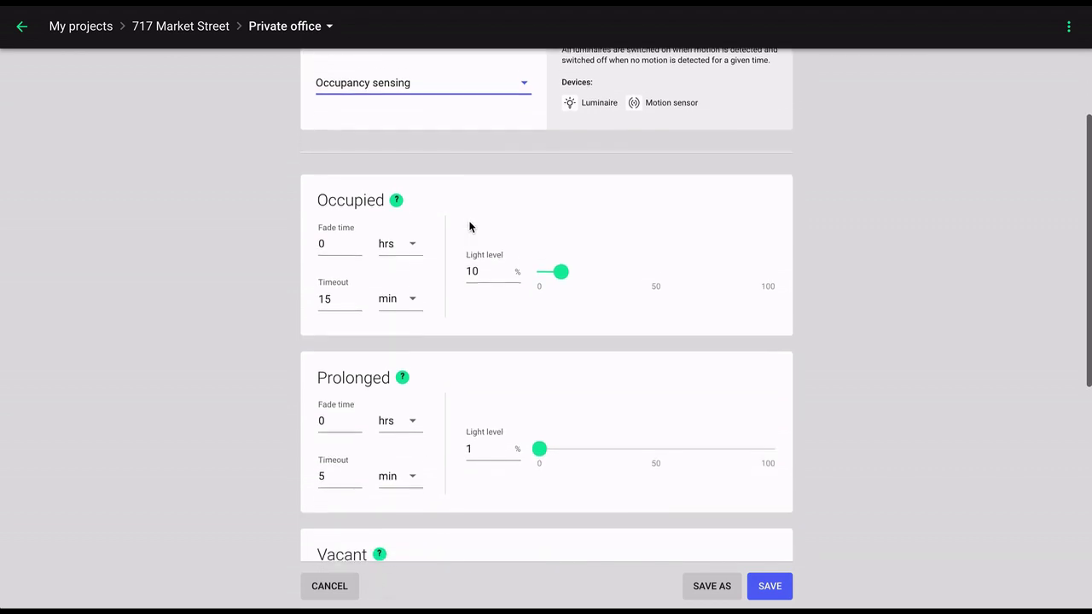
scroll(469, 227, "down", 1)
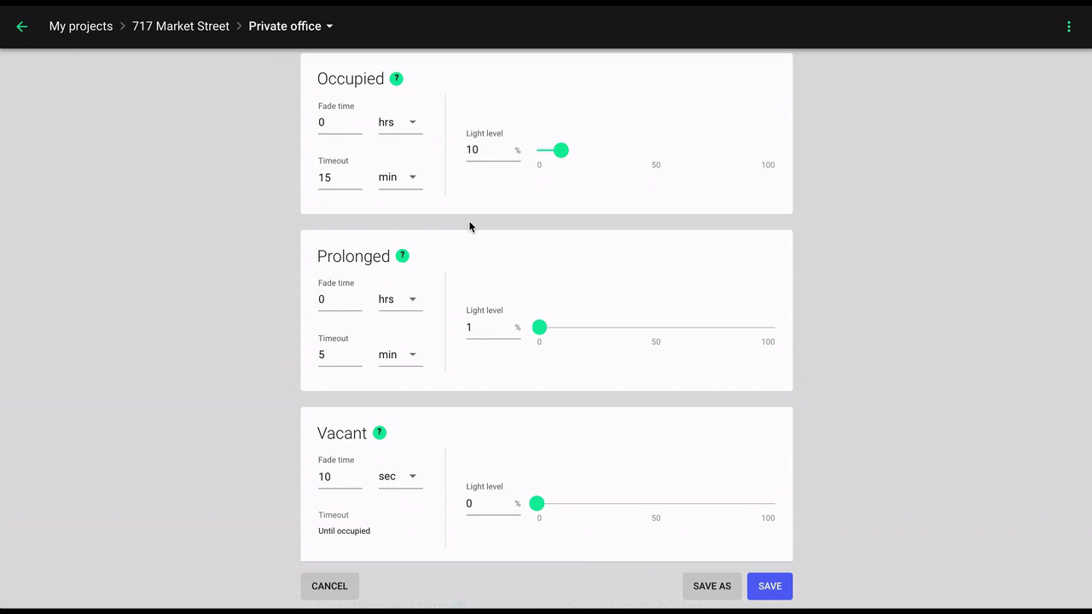
left_click(402, 258)
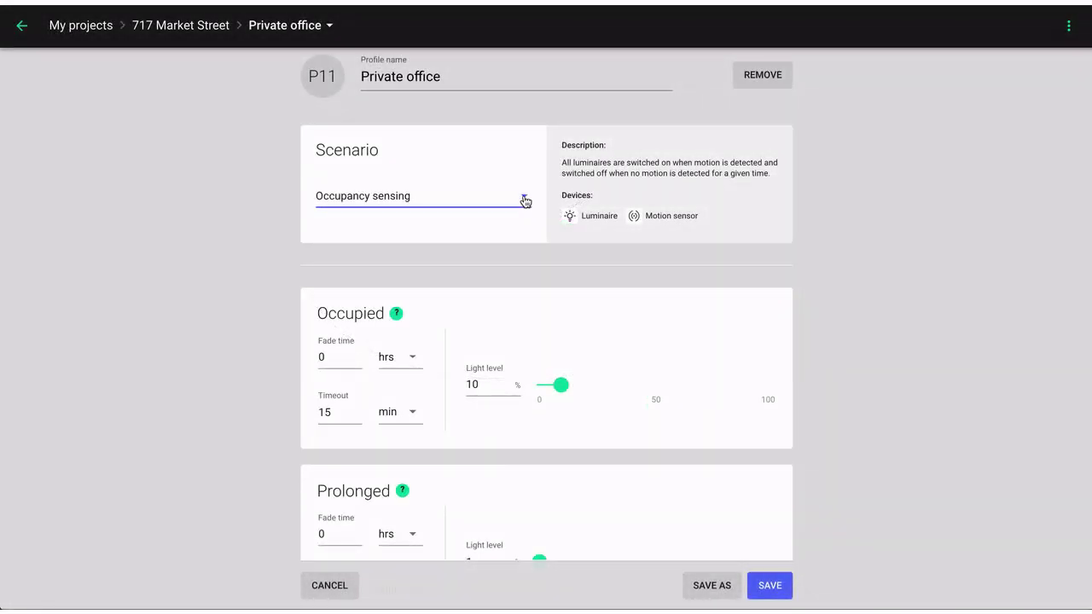
- Keep Occupancy sensing as the scenario and raise the Vacant light level from 0% to 12%
left_click(524, 199)
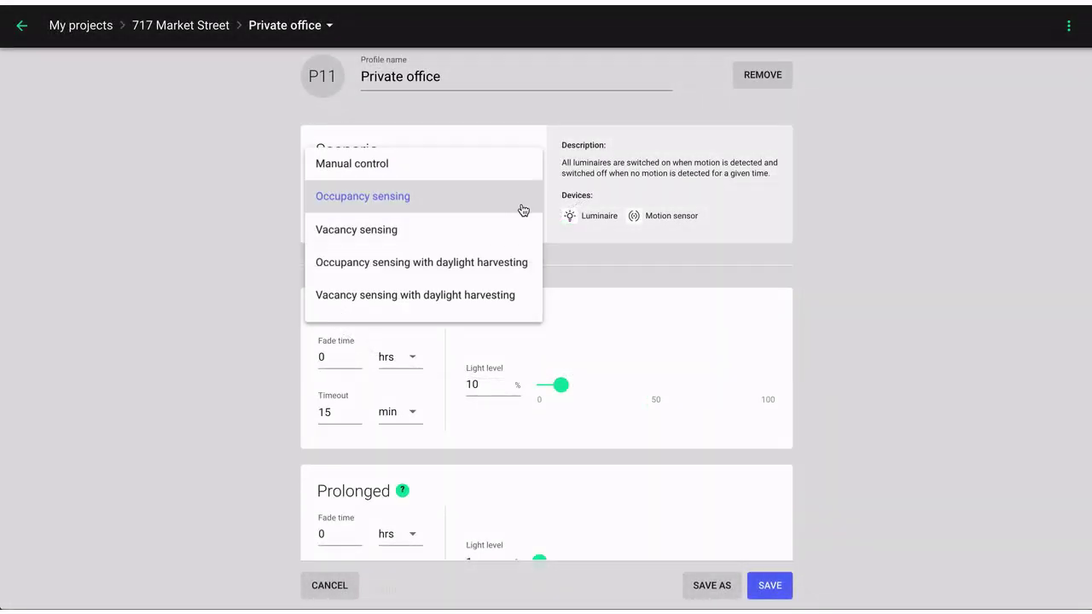
left_click(563, 258)
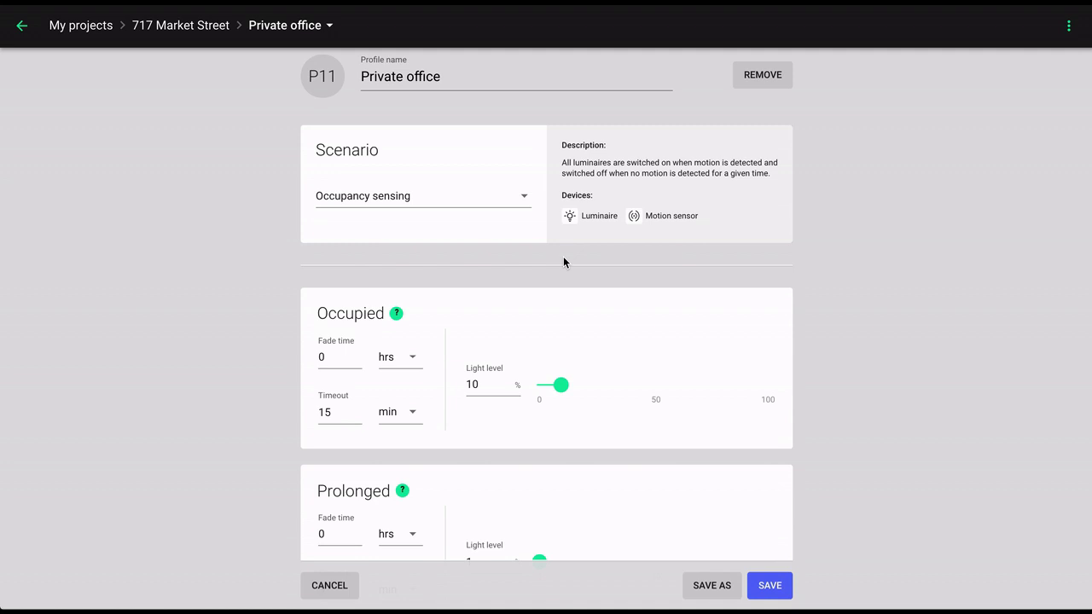
scroll(563, 261, "down", 3)
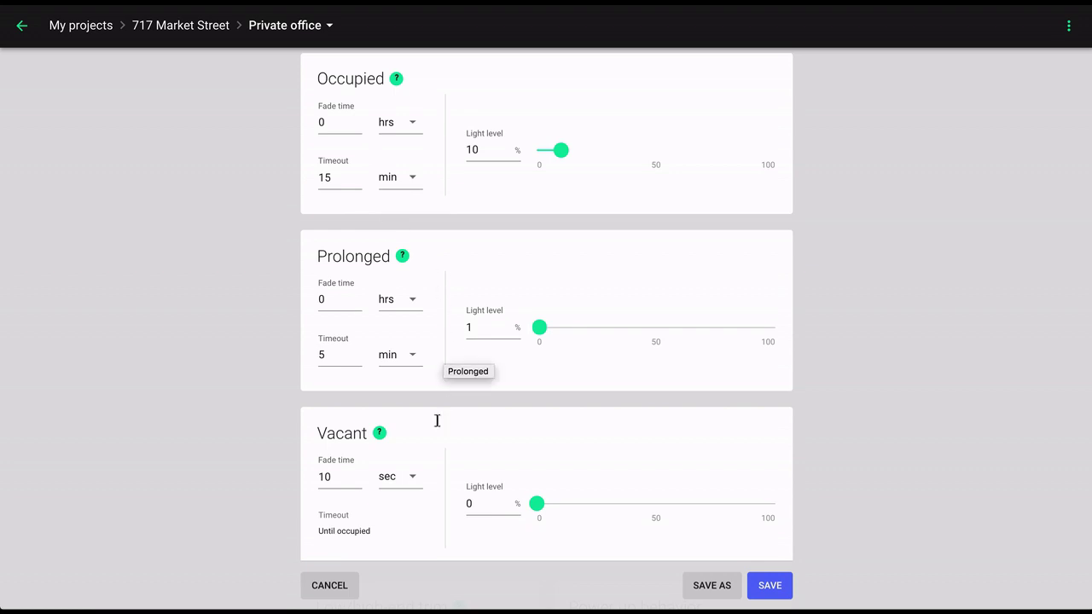
scroll(436, 419, "down", 1)
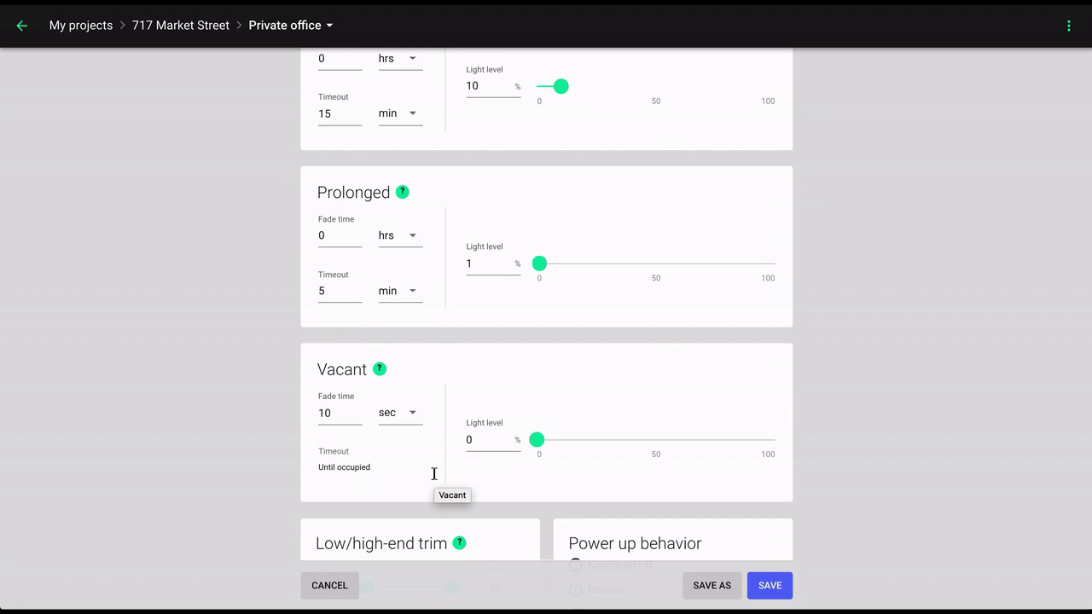
scroll(434, 473, "up", 1)
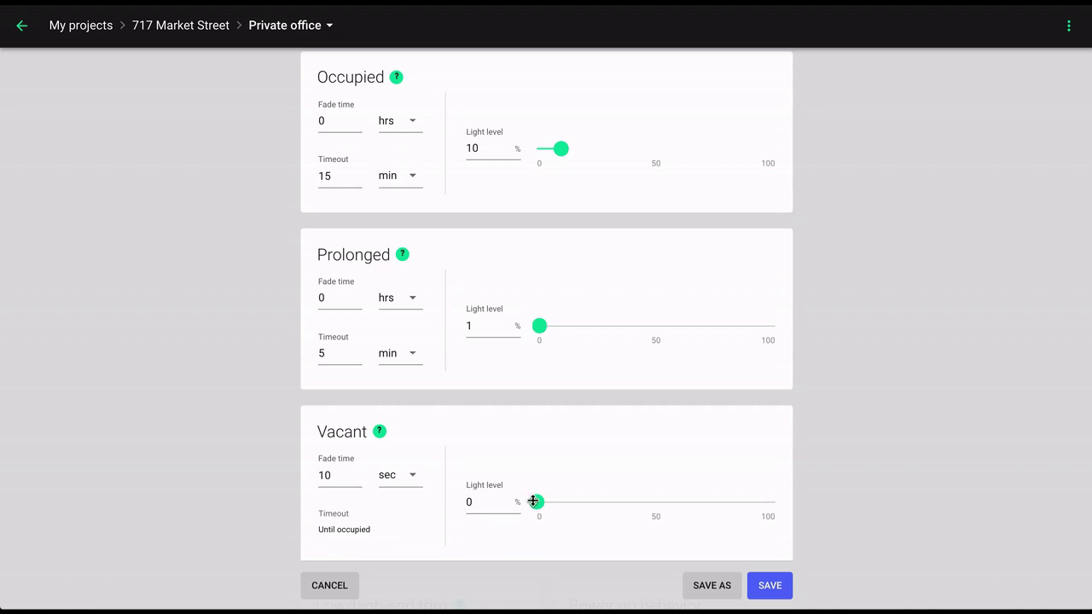
left_click_drag(537, 503, 565, 503)
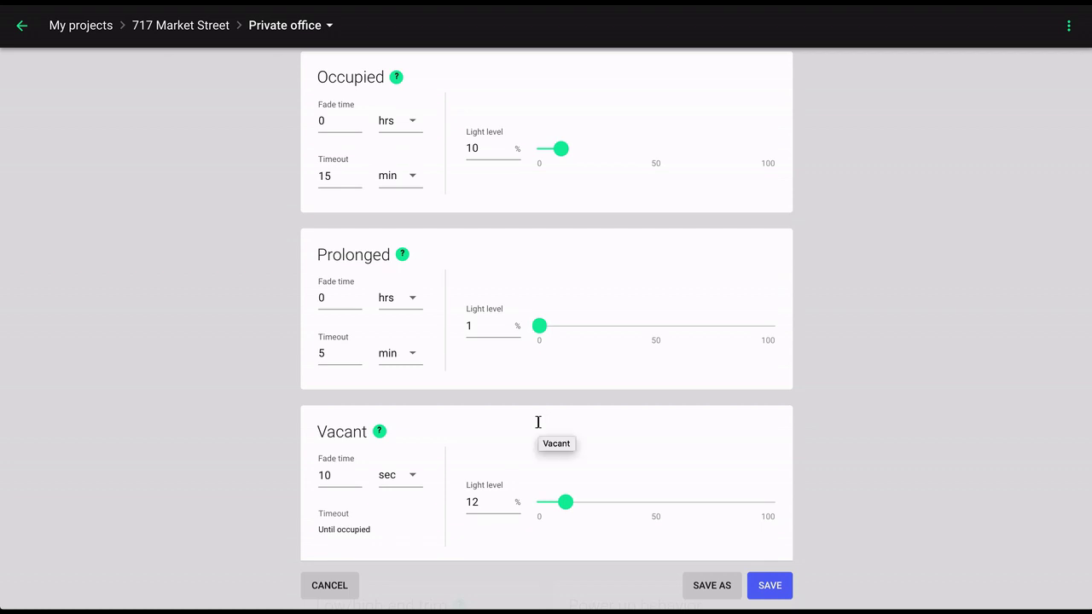
- Raise the Prolonged phase timeout to 10 min
left_click(414, 355)
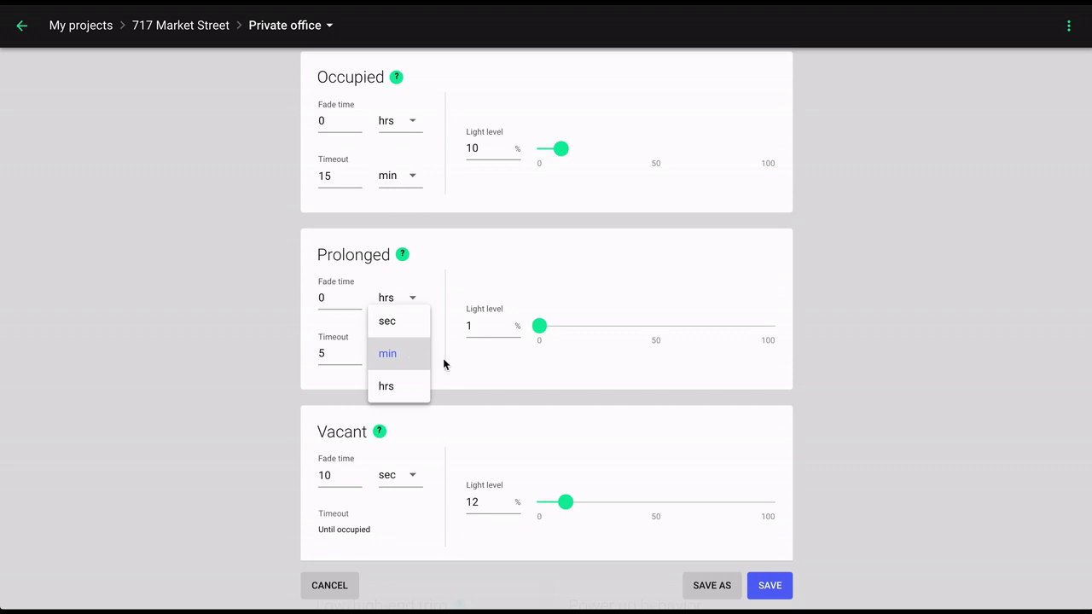
left_click(443, 361)
left_click(326, 350)
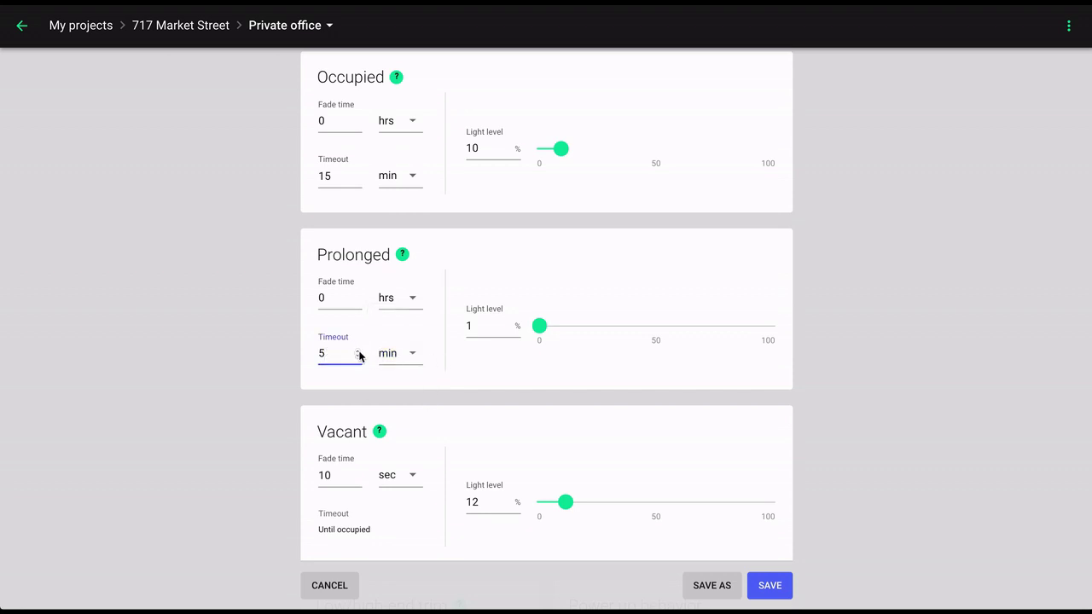
left_click(359, 351)
left_click(359, 351)
left_click(360, 351)
left_click(359, 352)
- Set the Prolonged fade time to 45 min
left_click(415, 300)
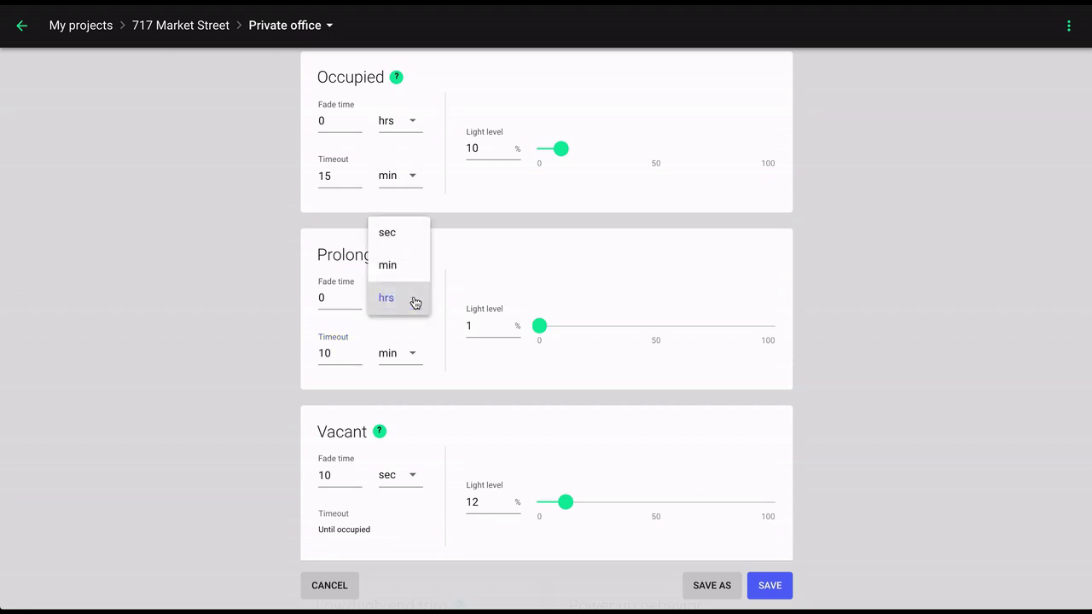
left_click(403, 271)
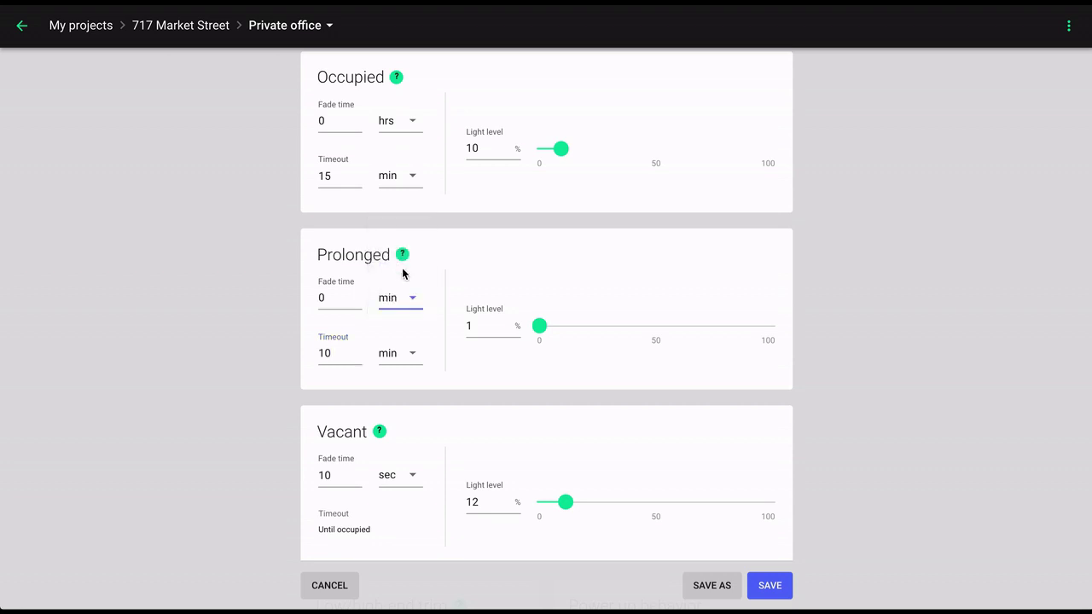
left_click(346, 302)
key("BackSpace")
type("45")
left_click(469, 256)
- Change the manual override timeout from 10 min to 15 min
scroll(468, 256, "down", 4)
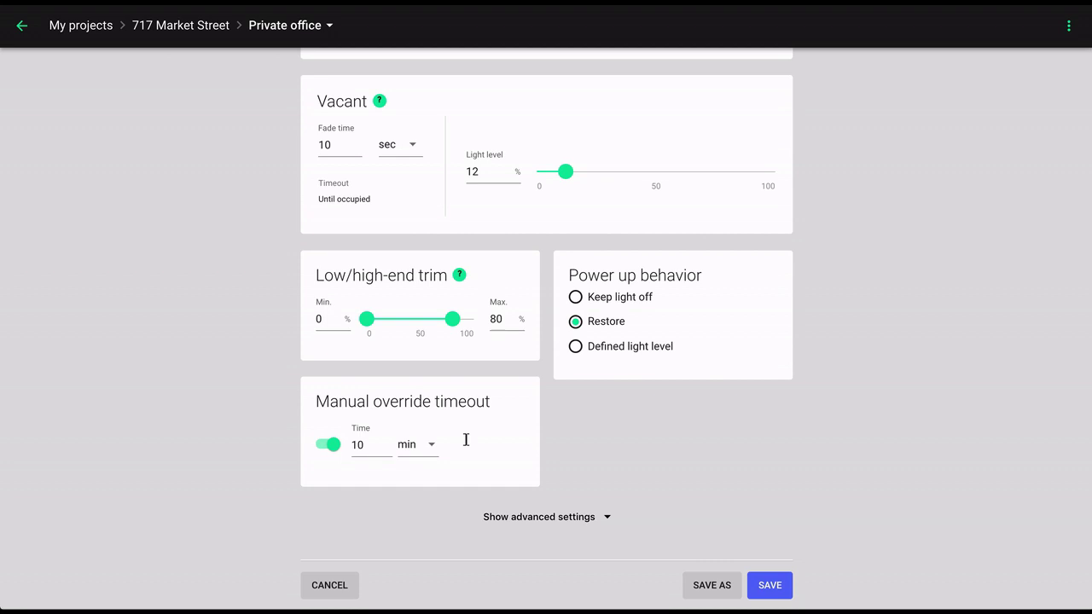
left_click(371, 441)
key("BackSpace")
type("5")
left_click(525, 445)
- Switch the scenario to Occupancy sensing with daylight harvesting, keeping Occupied light above minimum
scroll(525, 445, "up", 7)
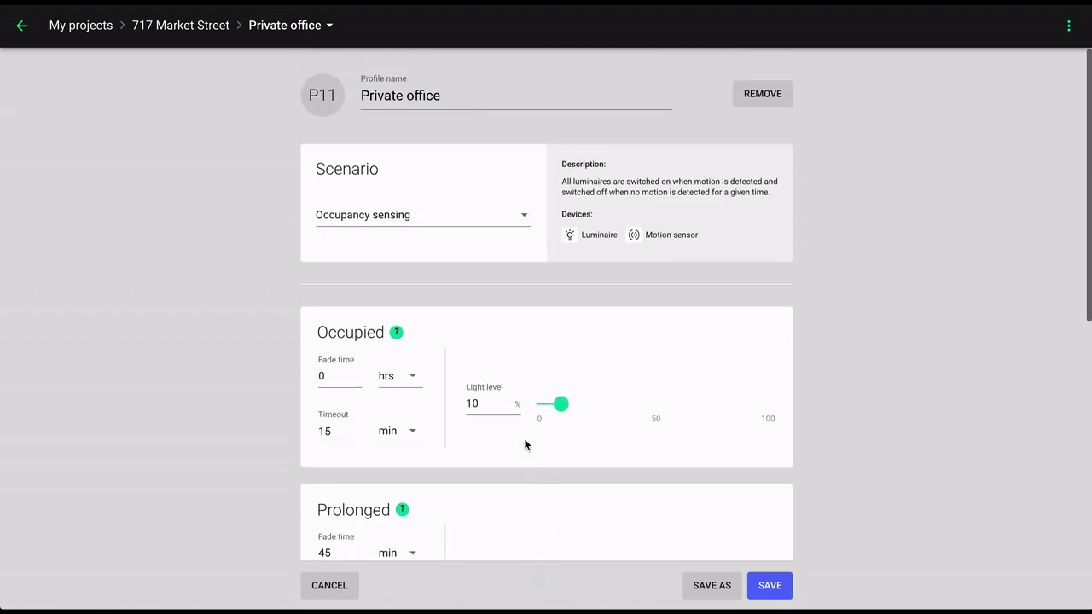
left_click(527, 224)
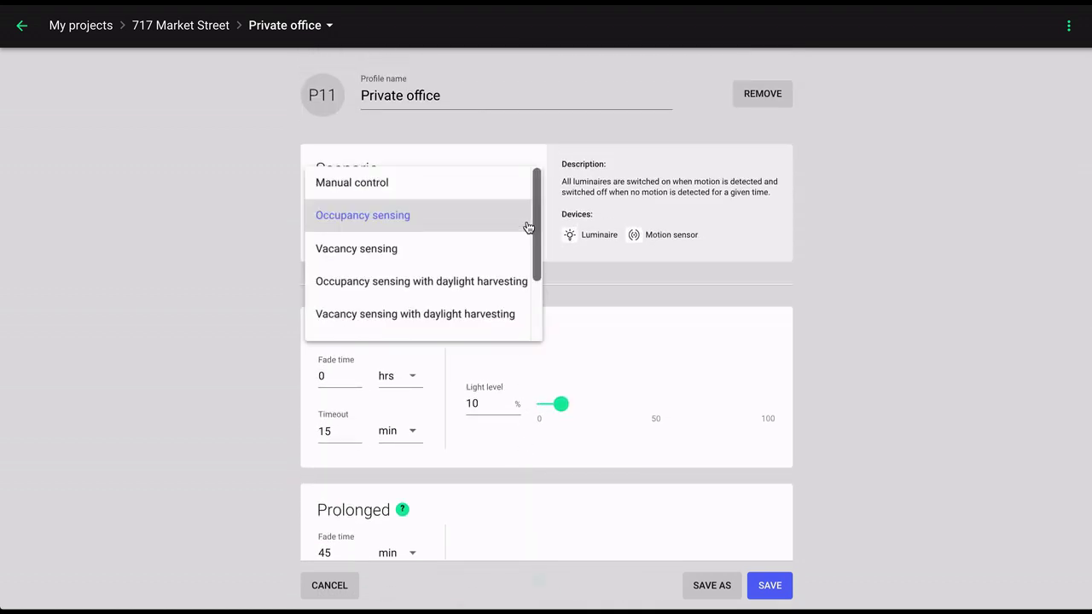
left_click(492, 282)
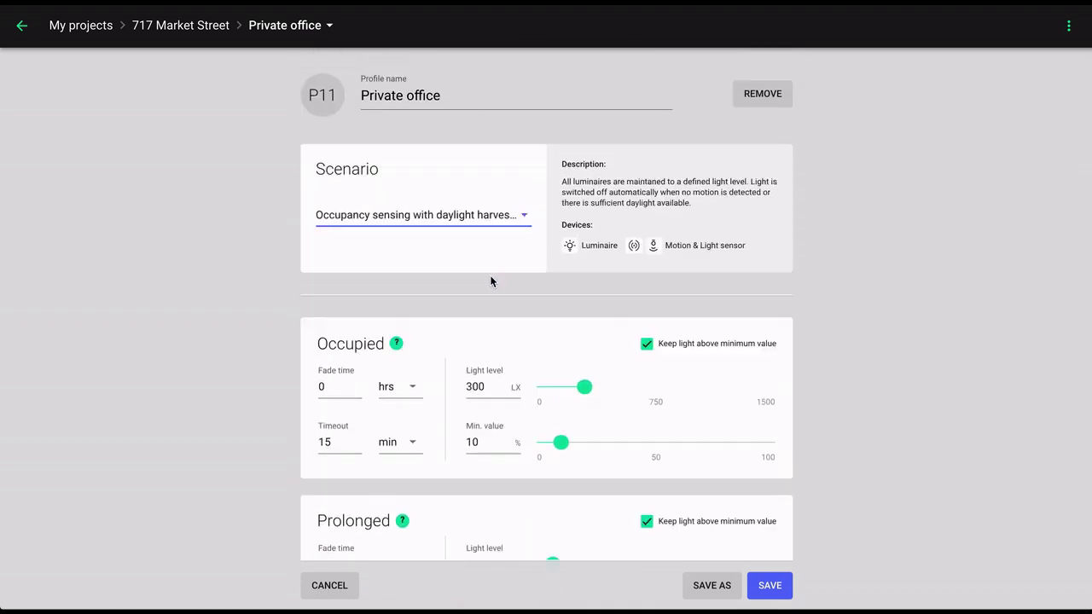
left_click(649, 350)
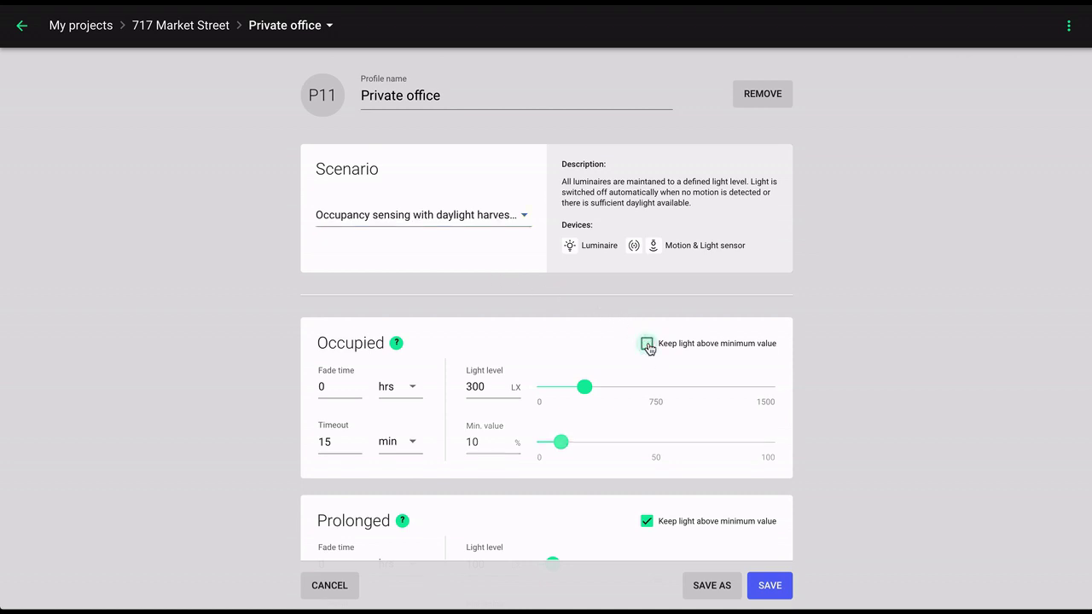
left_click(649, 349)
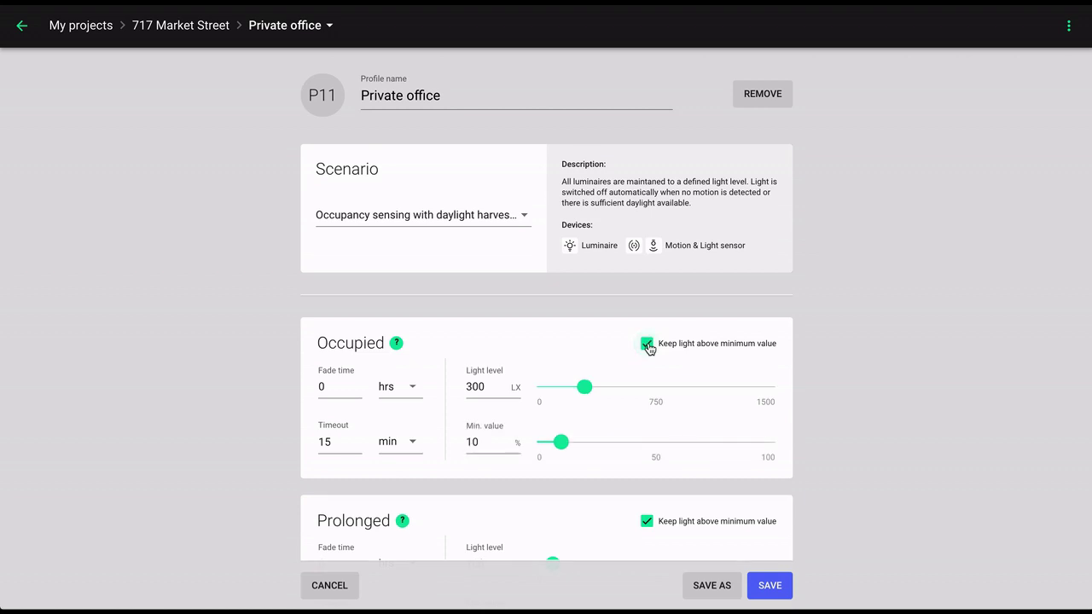
scroll(649, 348, "down", 3)
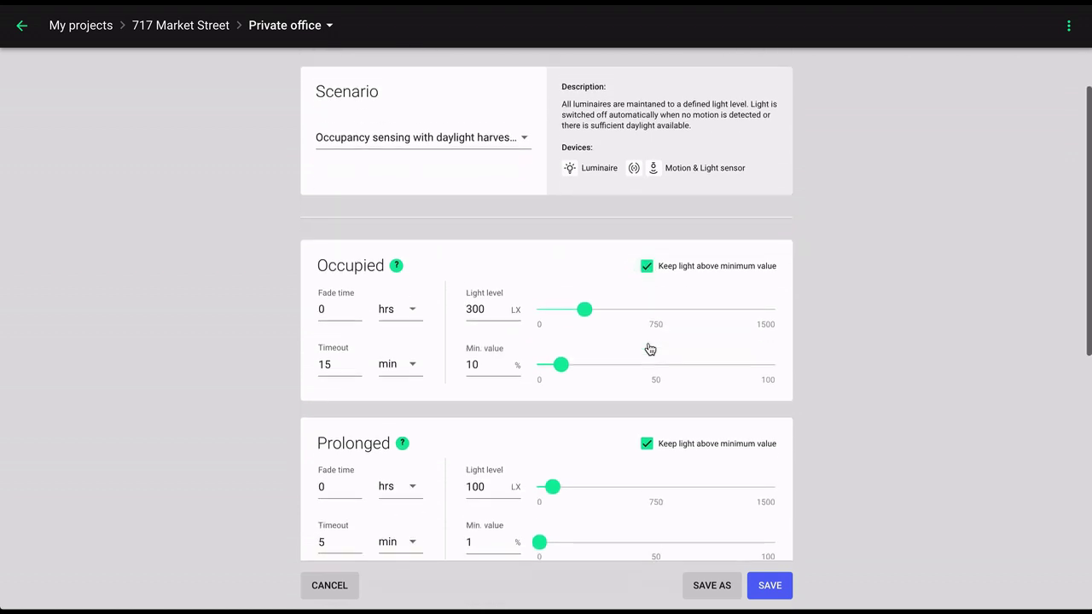
scroll(648, 348, "down", 2)
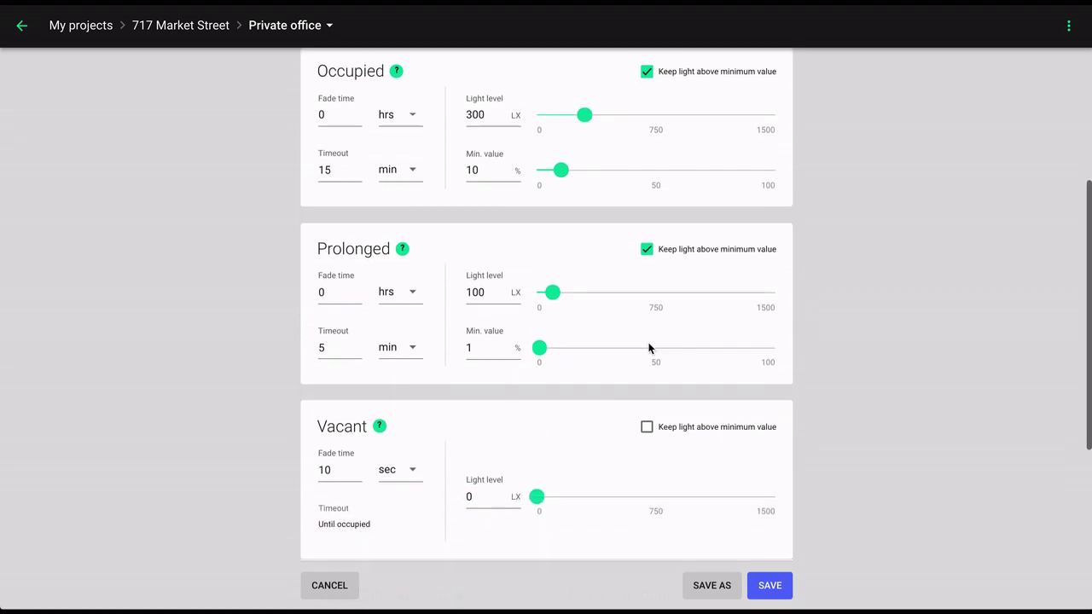
scroll(648, 349, "down", 2)
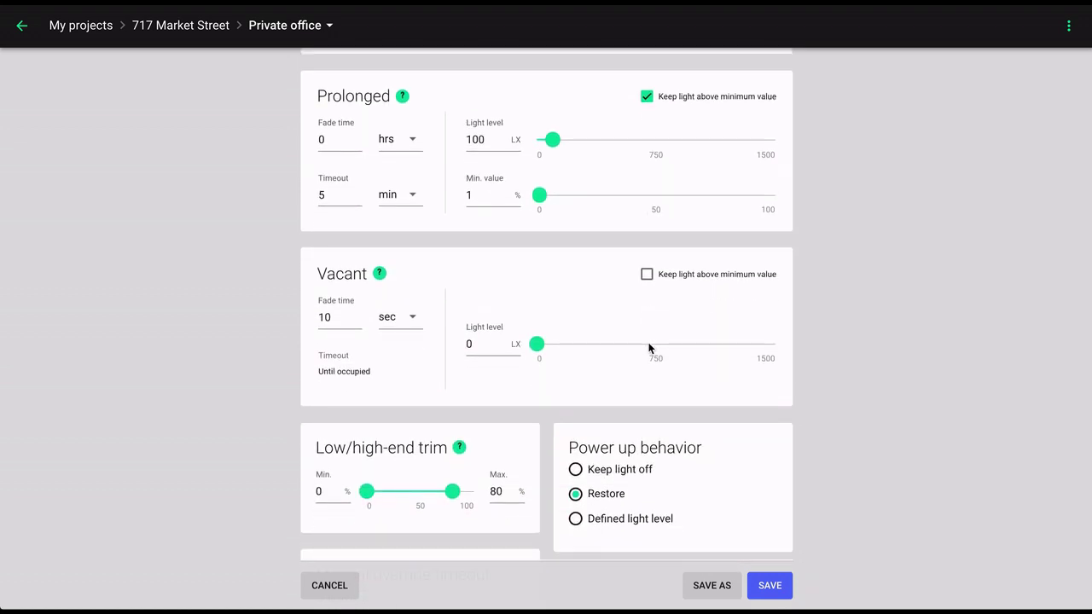
scroll(648, 348, "down", 3)
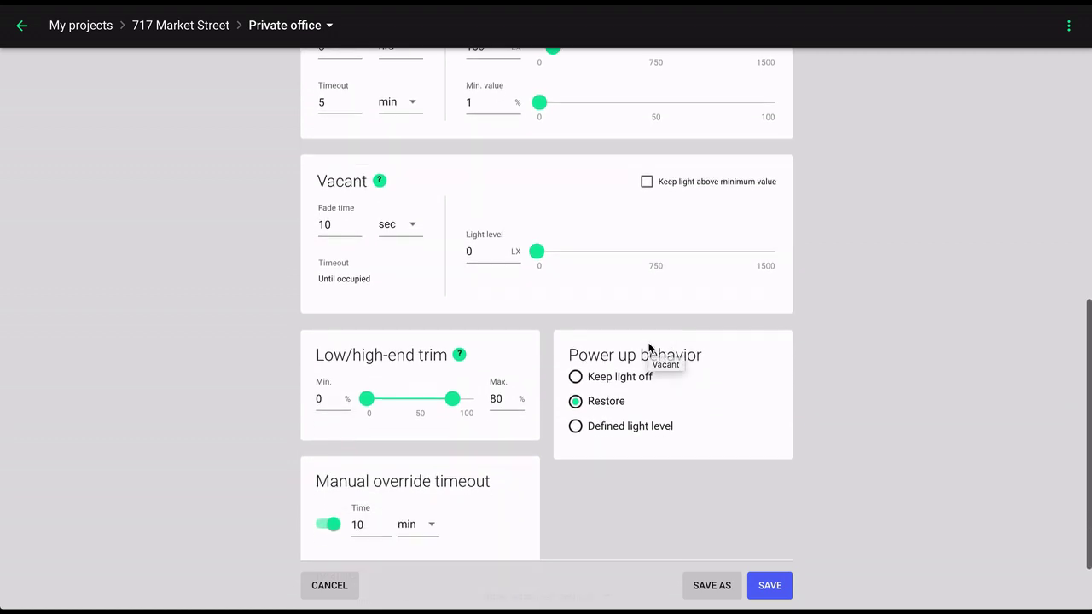
scroll(648, 348, "up", 6)
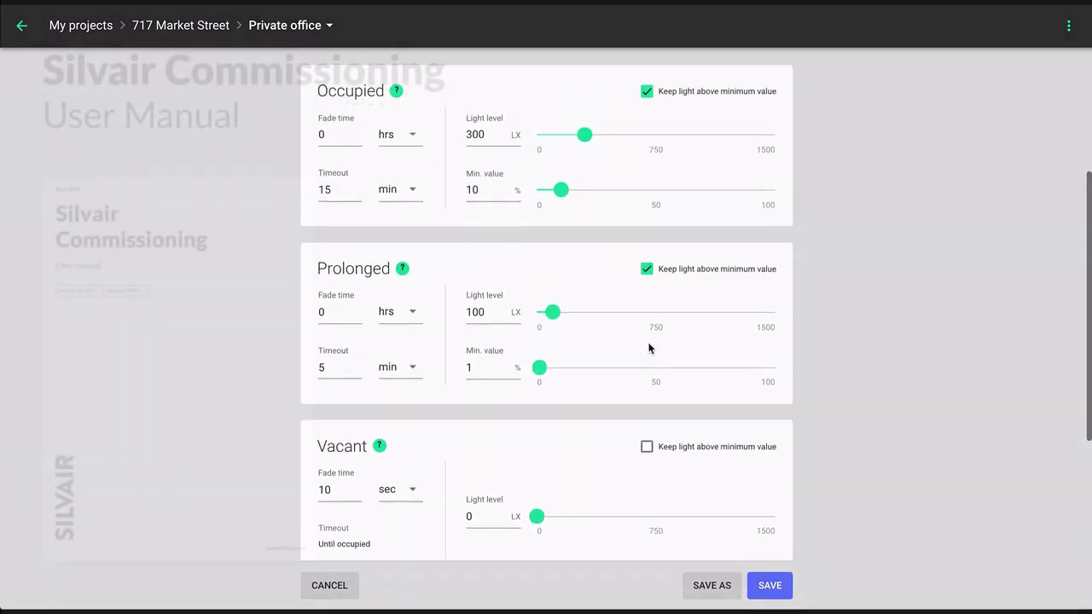
- Scroll back to the top of the Private office profile
scroll(648, 348, "up", 3)
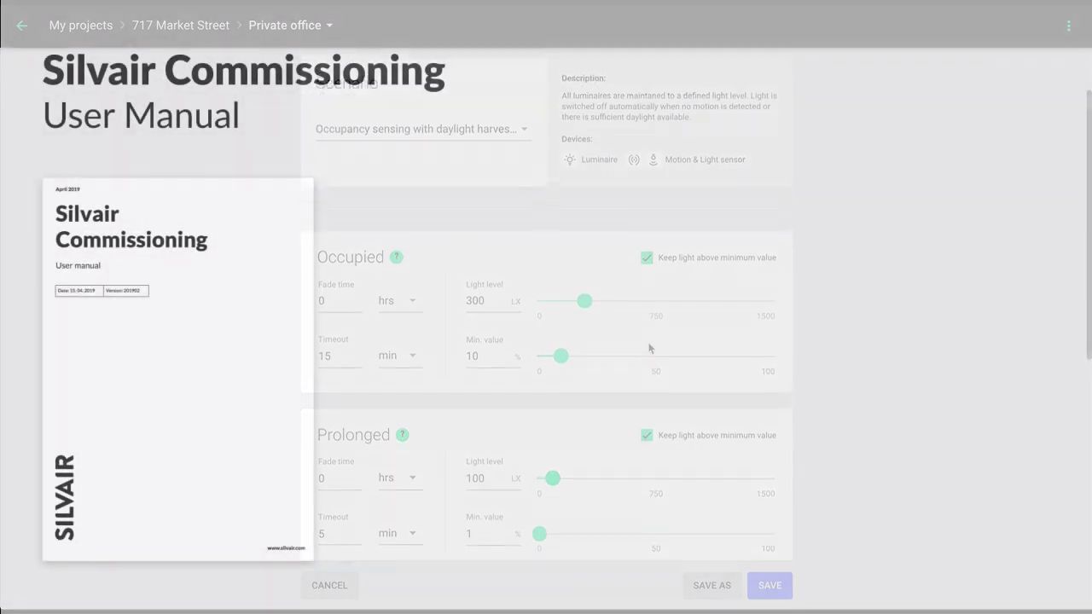